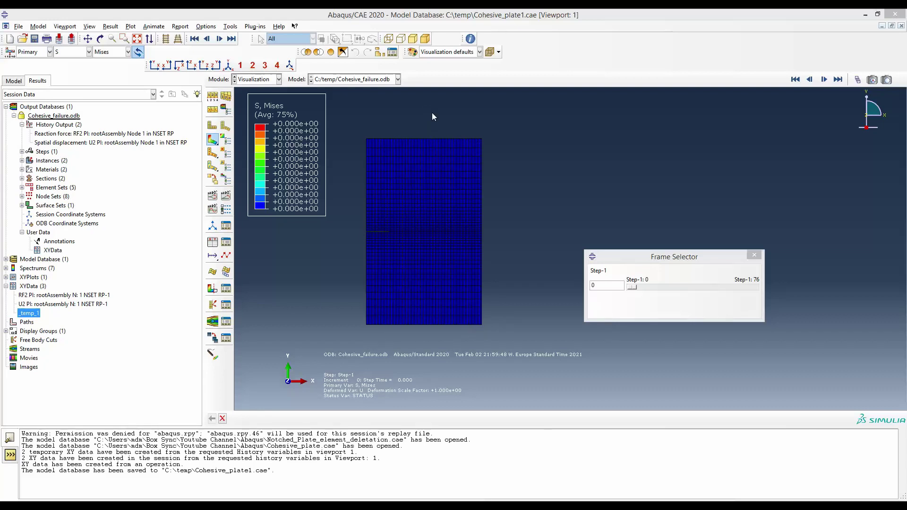
# Show the stress contour of the deformed plate at frame 65, and plot the force-displacement curve from the temporary XY data.
pyautogui.moveTo(633, 287); pyautogui.dragTo(739, 287)
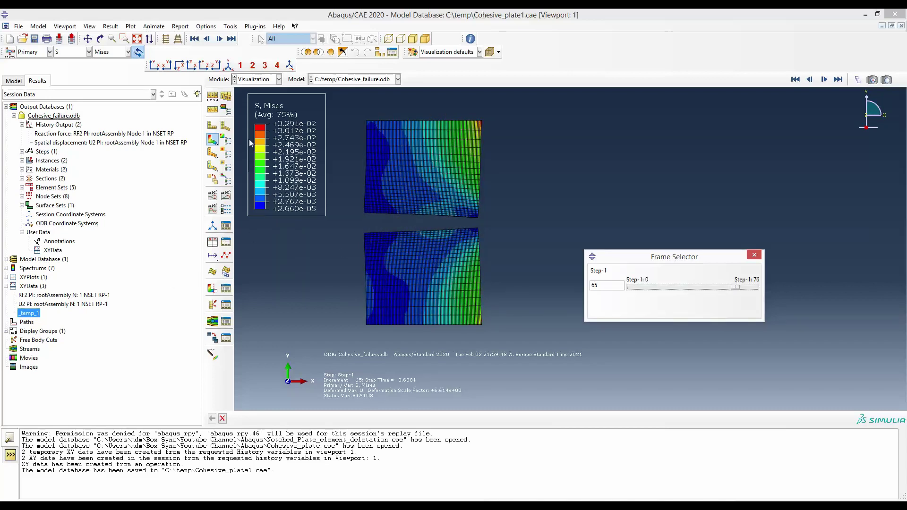
pyautogui.click(28, 316)
pyautogui.doubleClick(27, 316)
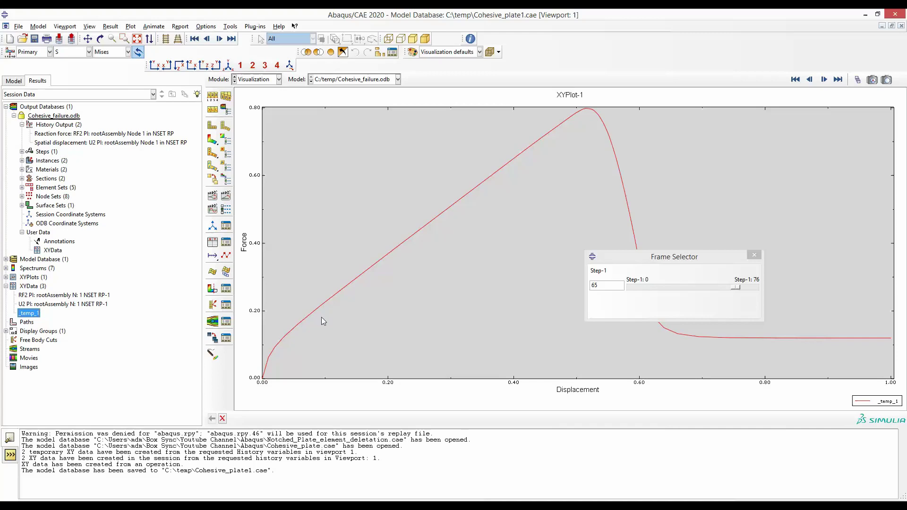
pyautogui.moveTo(605, 261); pyautogui.dragTo(453, 304)
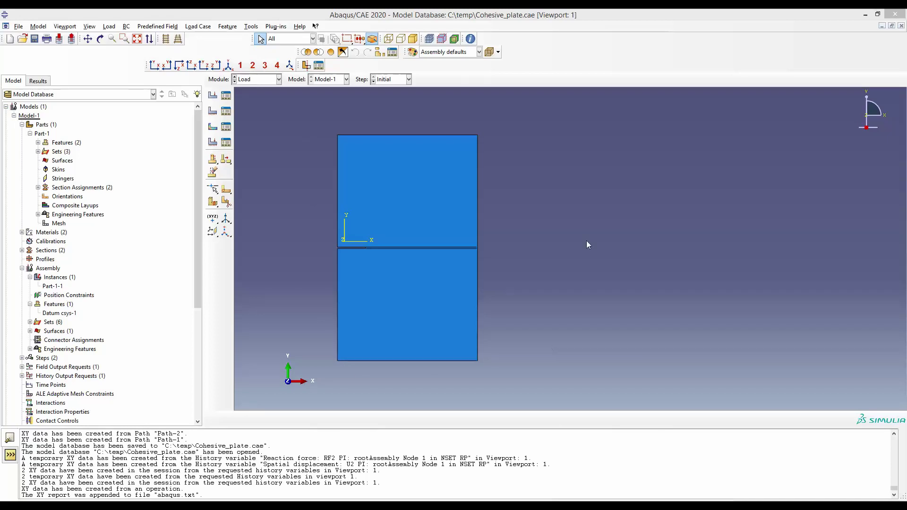
# Create a reference point at the midpoint of the plate's top edge.
pyautogui.click(411, 117)
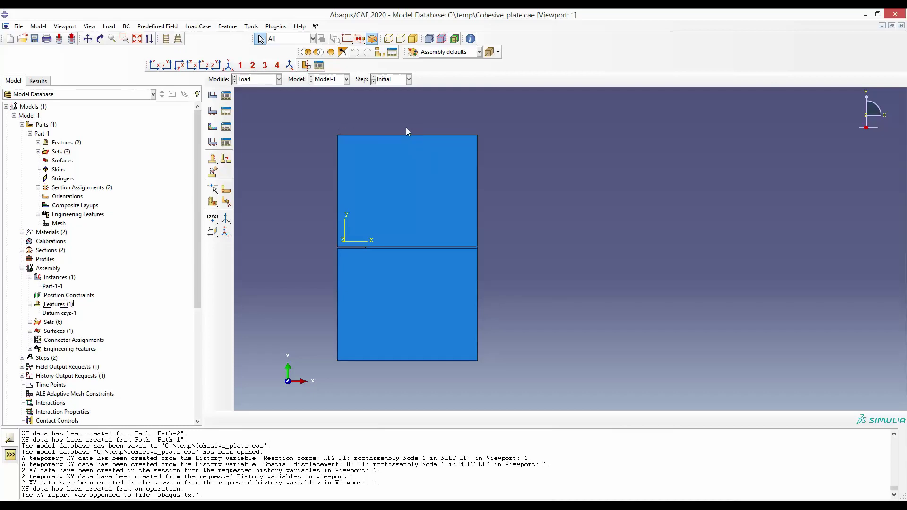
pyautogui.click(251, 27)
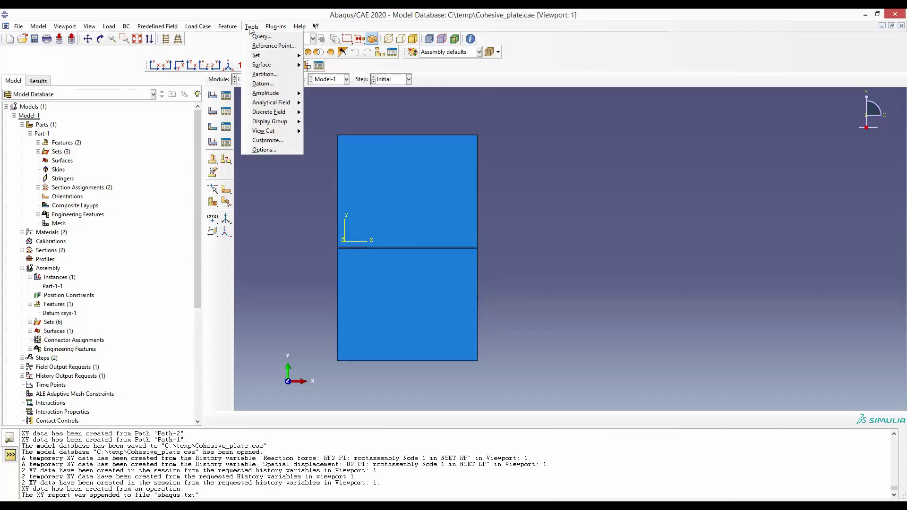
pyautogui.click(267, 46)
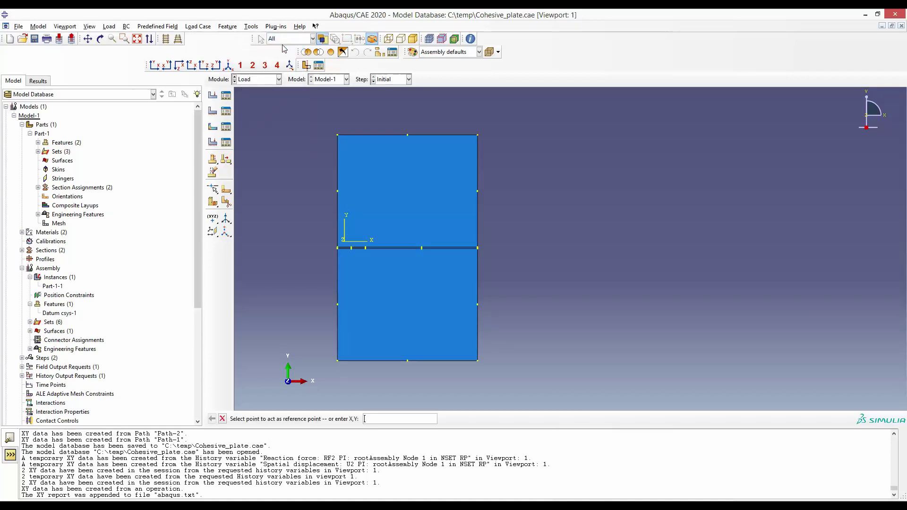
pyautogui.click(408, 136)
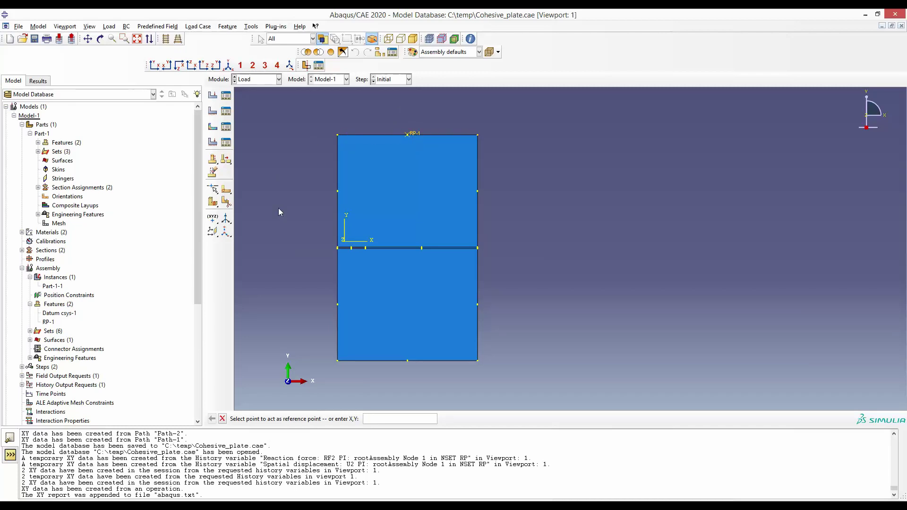
# Start a new coupling constraint with reference point RP-1 as its control point.
pyautogui.moveTo(198, 284); pyautogui.dragTo(196, 338)
pyautogui.doubleClick(50, 367)
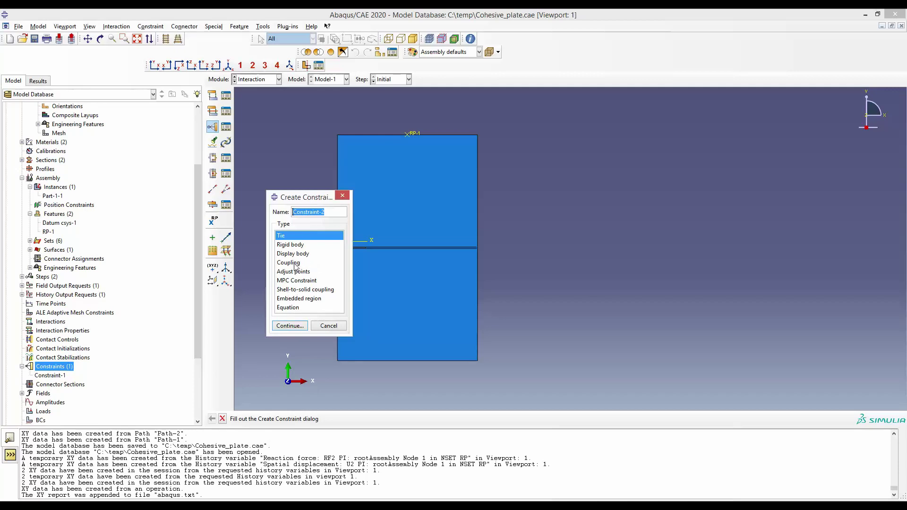
pyautogui.click(297, 263)
pyautogui.click(290, 326)
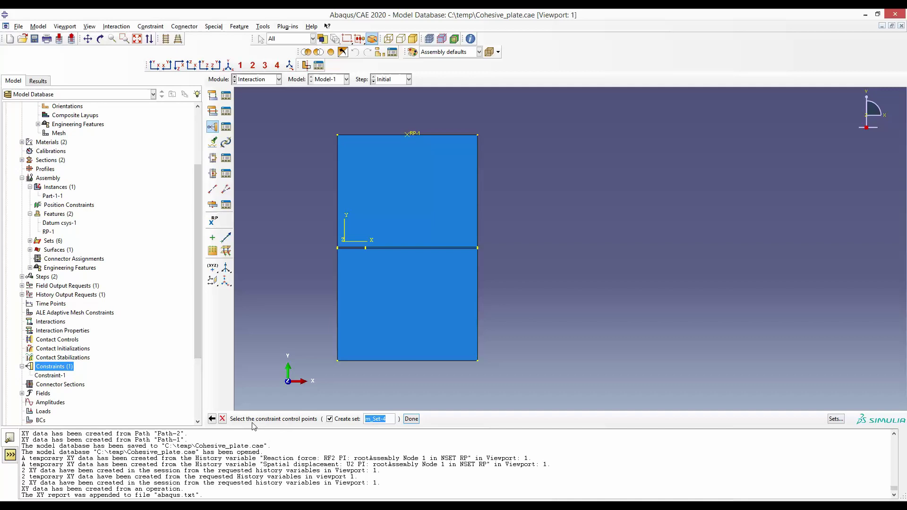
pyautogui.click(414, 136)
pyautogui.click(411, 419)
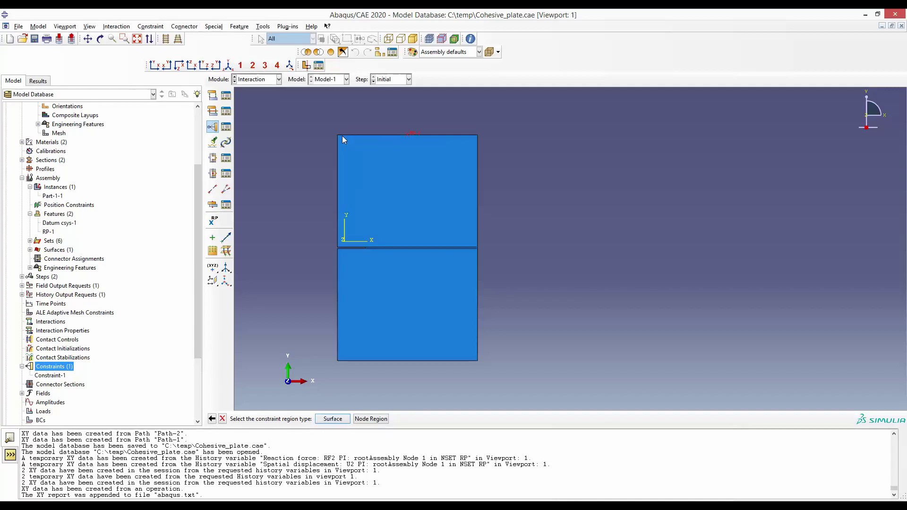
# Use the plate's top edge as the coupling surface and complete the constraint as kinematic with U1, U2 and UR3 constrained.
pyautogui.click(333, 419)
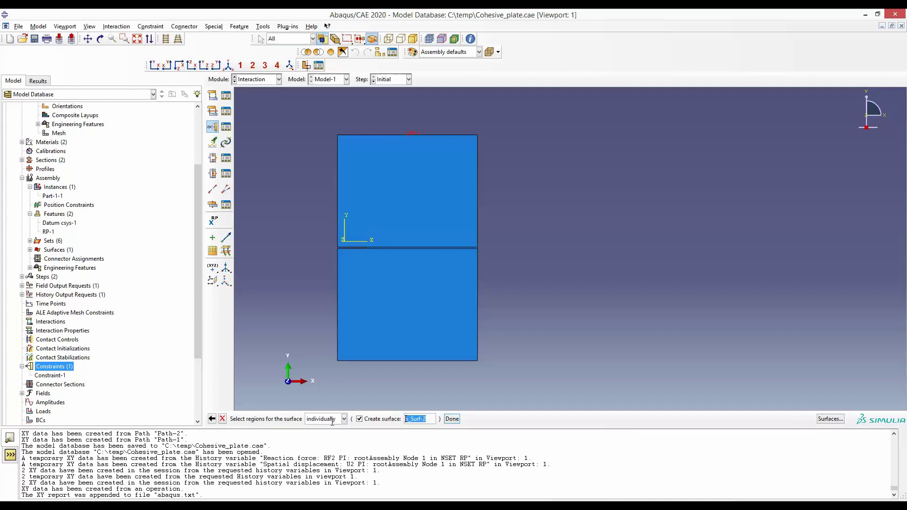
pyautogui.click(376, 135)
pyautogui.click(452, 420)
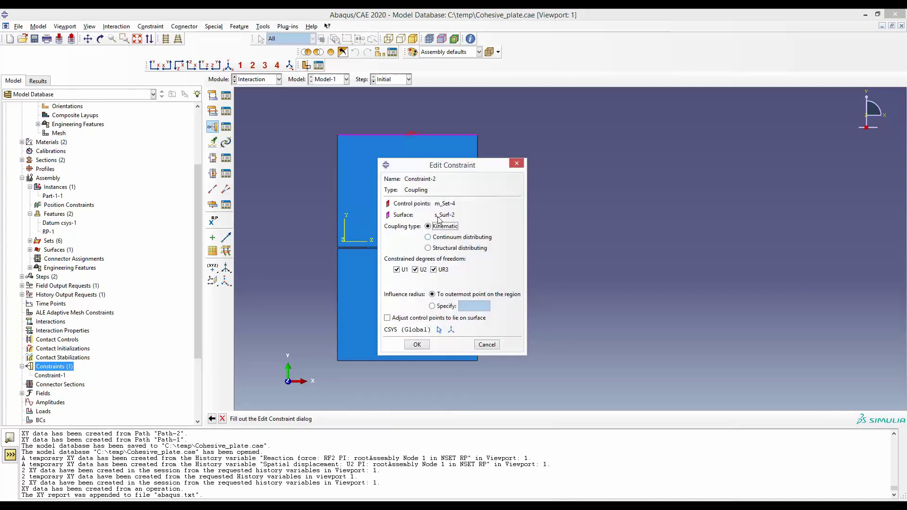
pyautogui.moveTo(445, 165); pyautogui.dragTo(629, 132)
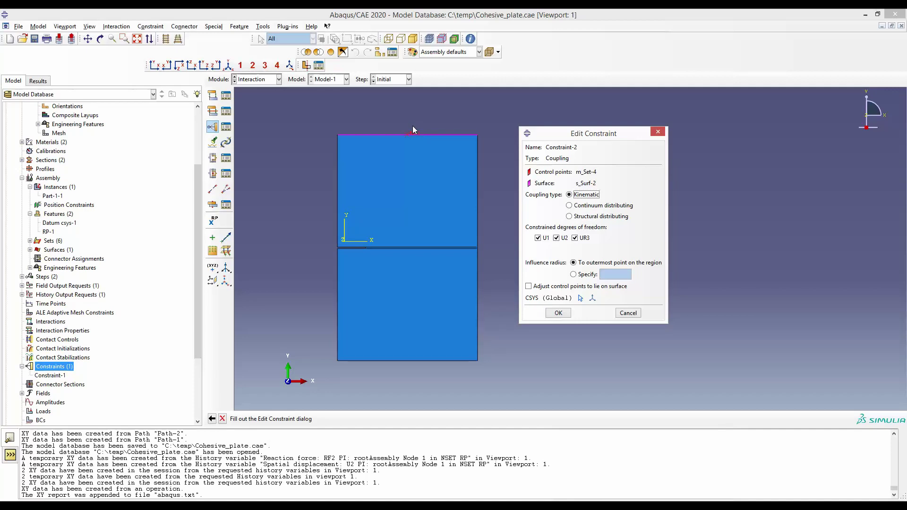
pyautogui.click(558, 313)
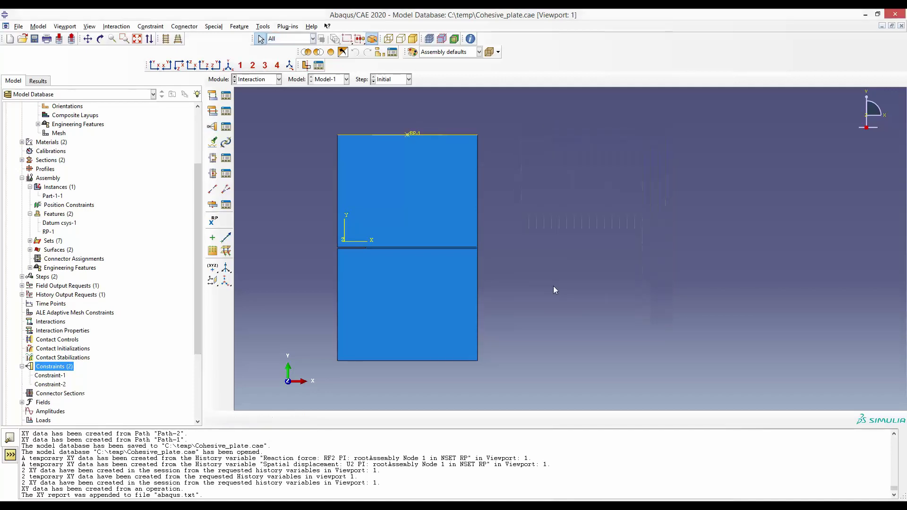
# Create a geometry set named RefP containing the reference point on the plate's top edge.
pyautogui.click(261, 26)
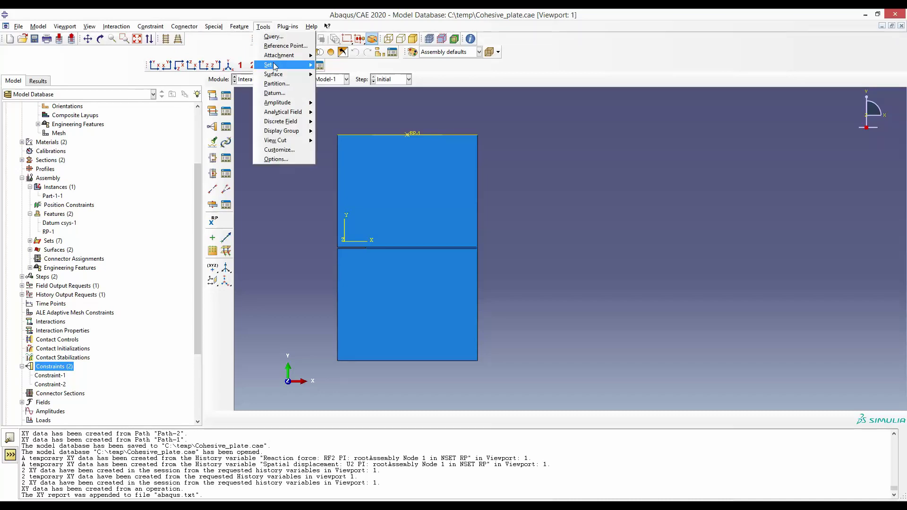
pyautogui.moveTo(276, 65)
pyautogui.click(336, 75)
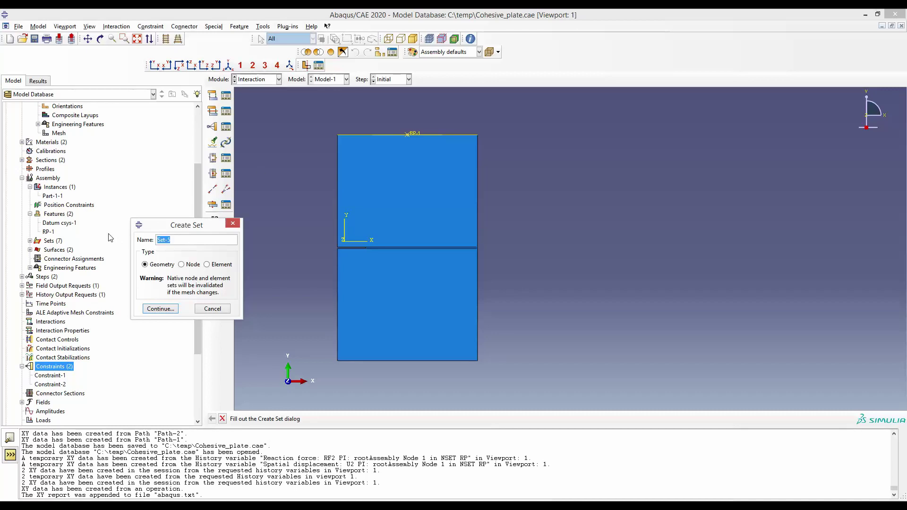
pyautogui.write('RefP')
pyautogui.click(160, 309)
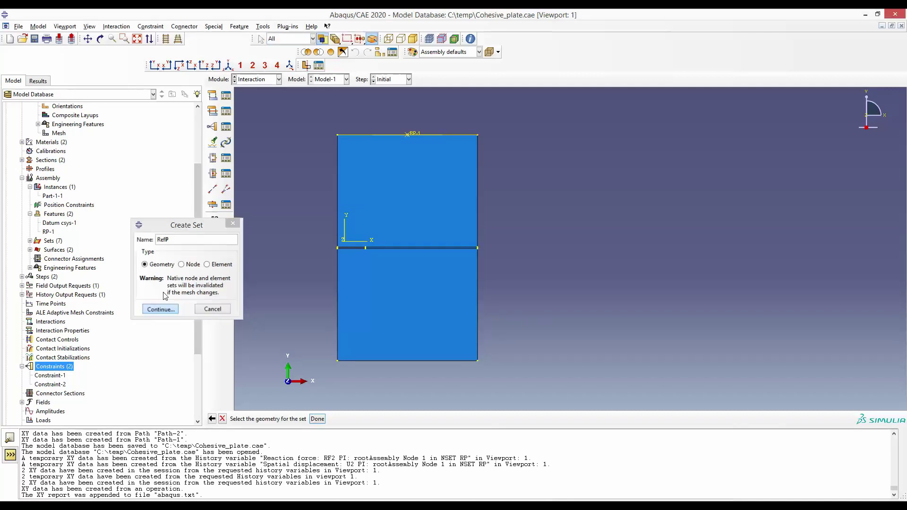
pyautogui.click(414, 136)
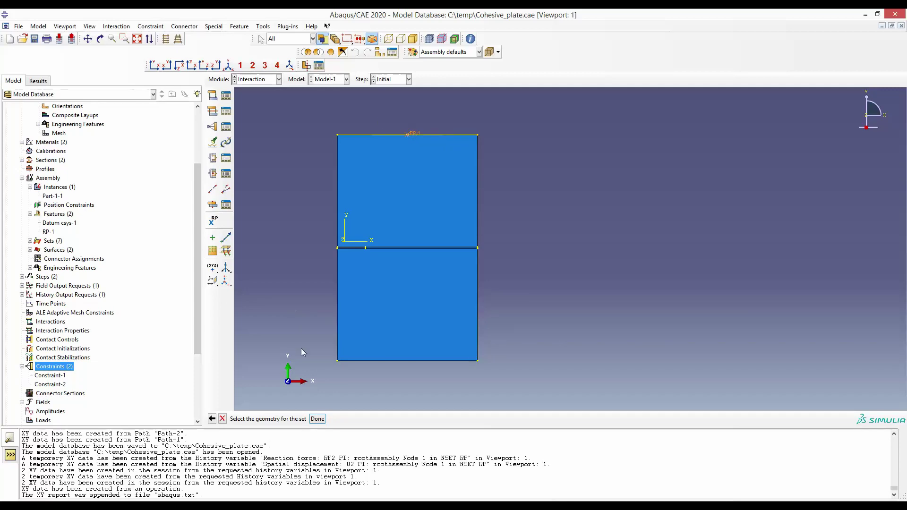
pyautogui.click(318, 419)
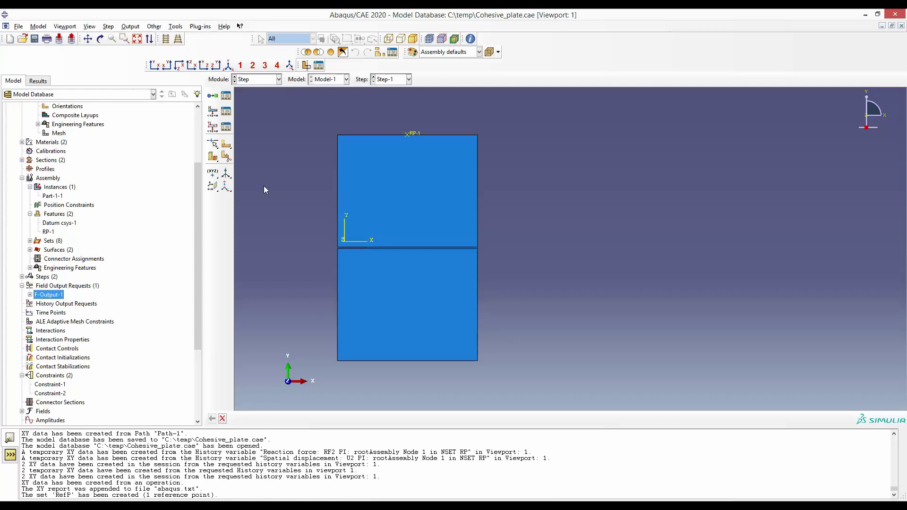
# Review the displacement and reaction force variables selected in field output request F-Output-1.
pyautogui.doubleClick(48, 295)
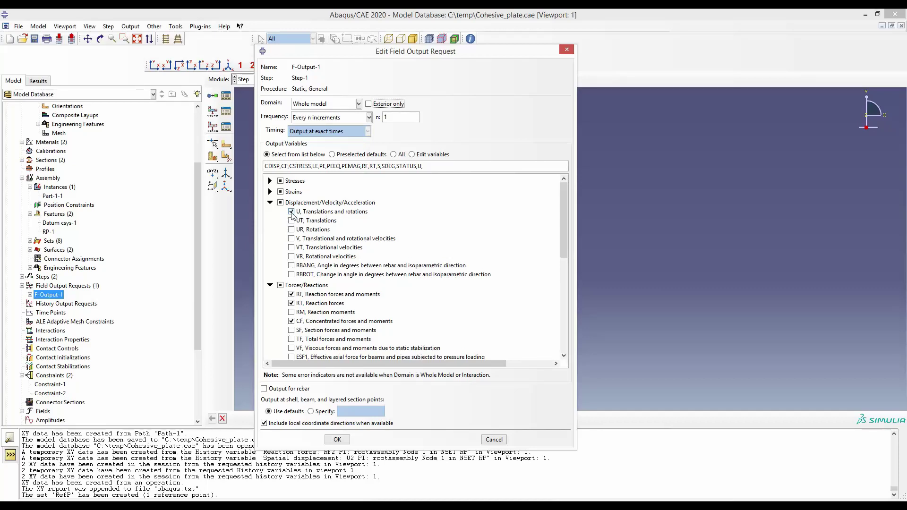
pyautogui.scroll(-2, 276, 303)
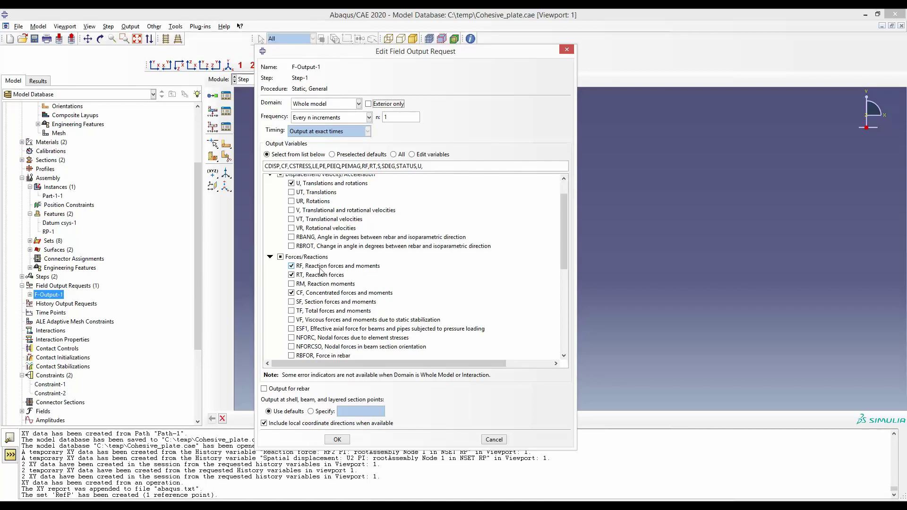
pyautogui.click(337, 440)
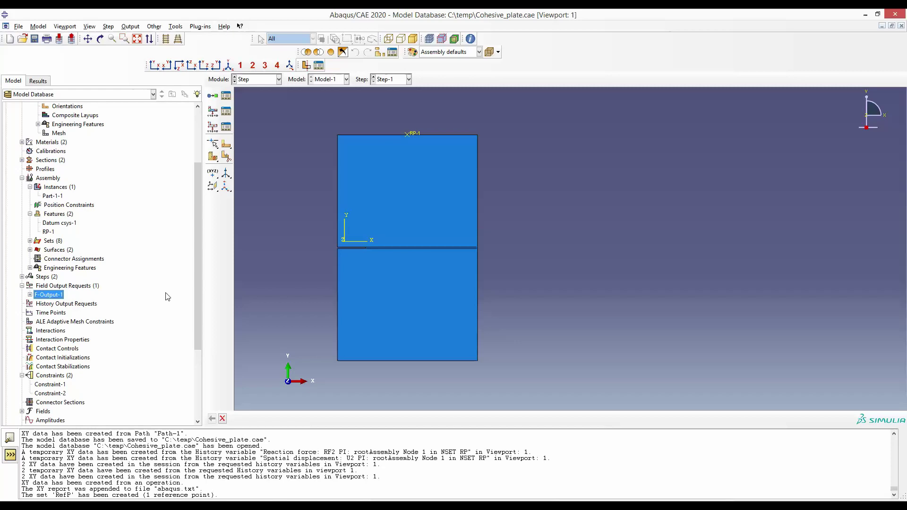
# Create a history output request in Step-1 and set its domain to the set RefP.
pyautogui.doubleClick(64, 304)
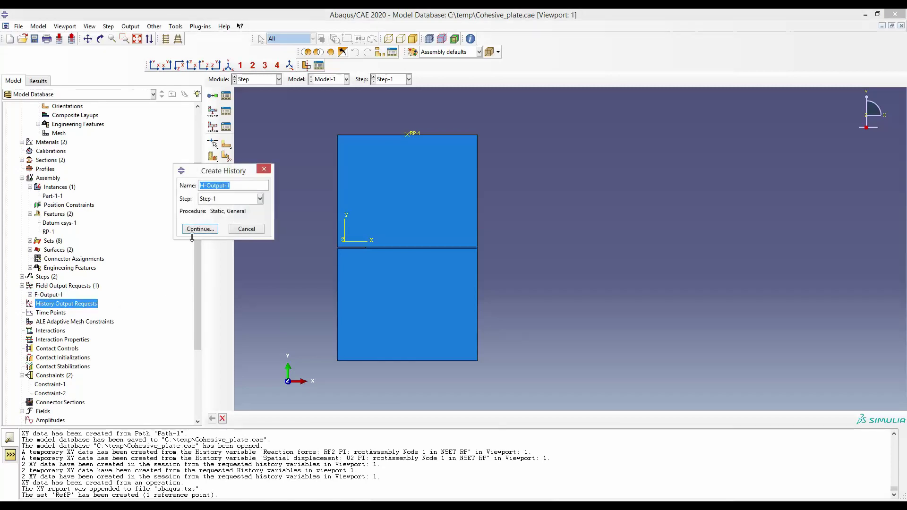
pyautogui.press('Return')
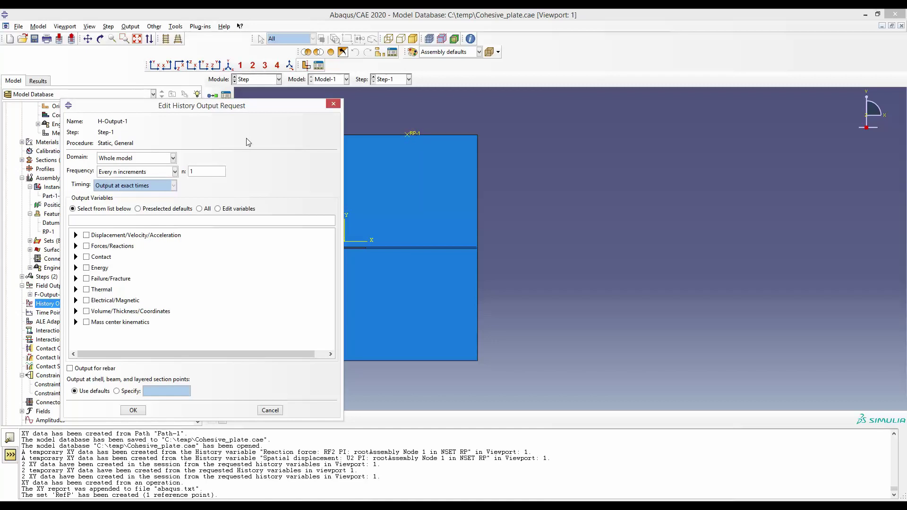
pyautogui.click(159, 159)
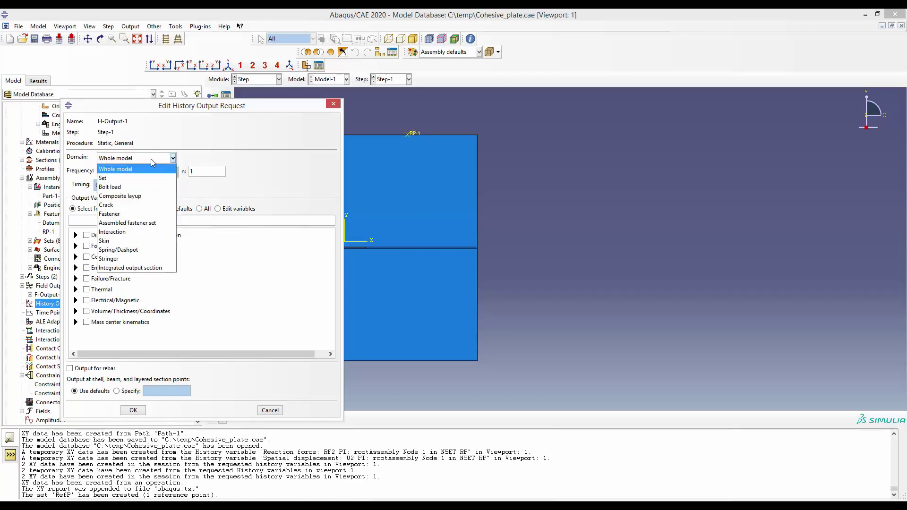
pyautogui.click(123, 179)
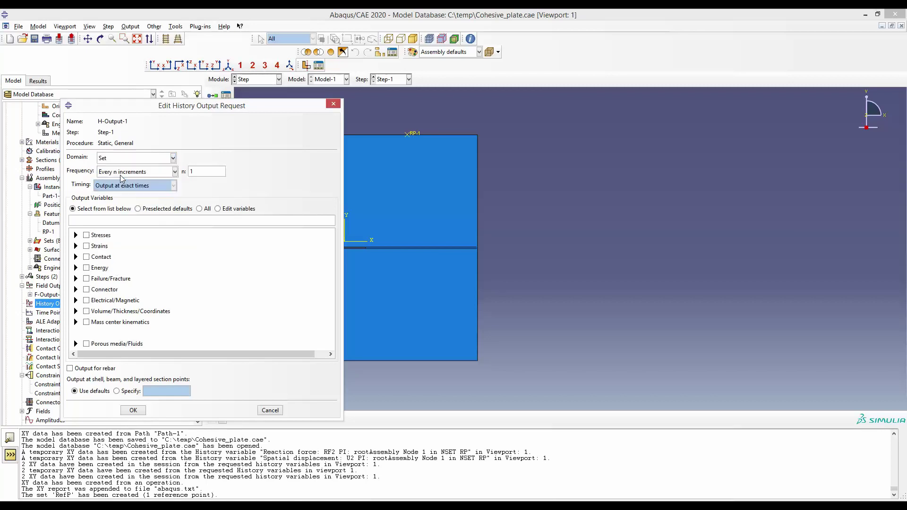
pyautogui.click(256, 162)
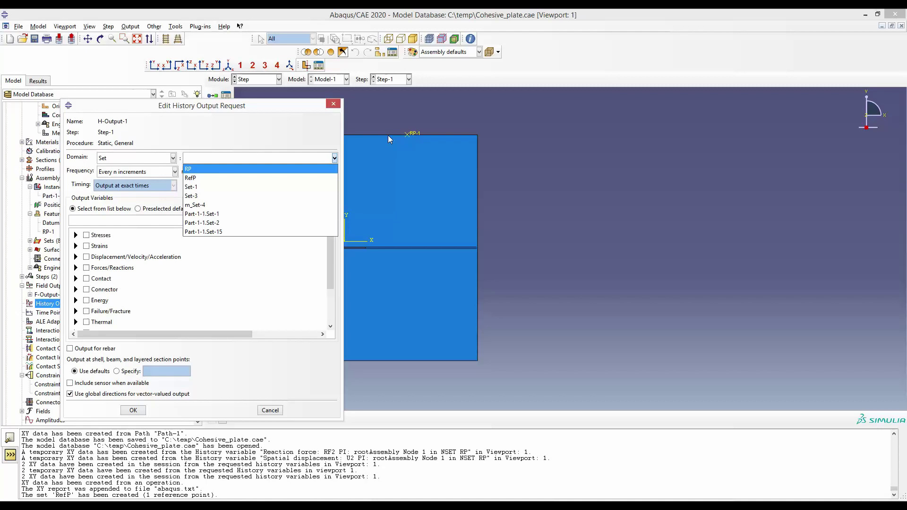
pyautogui.click(195, 181)
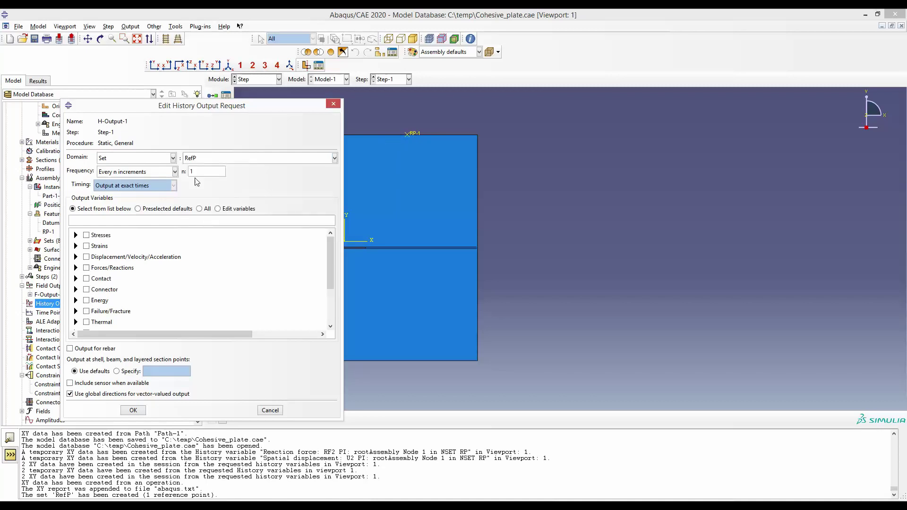
# Include the U2 displacement component among the output variables of the history request.
pyautogui.moveTo(192, 102); pyautogui.dragTo(268, 40)
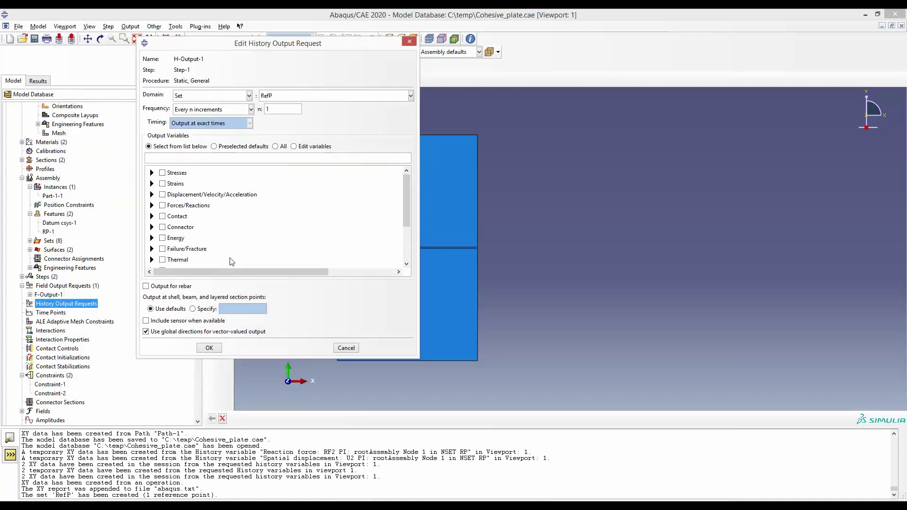
pyautogui.click(152, 194)
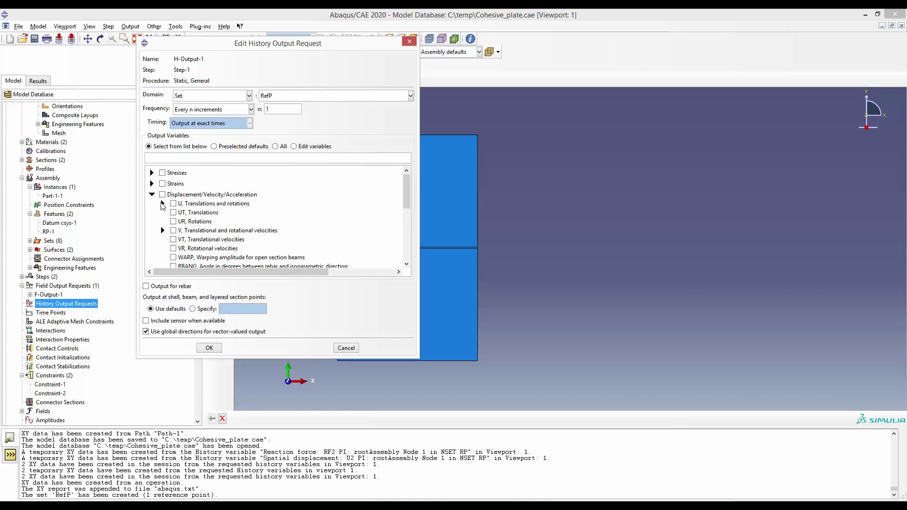
pyautogui.click(163, 204)
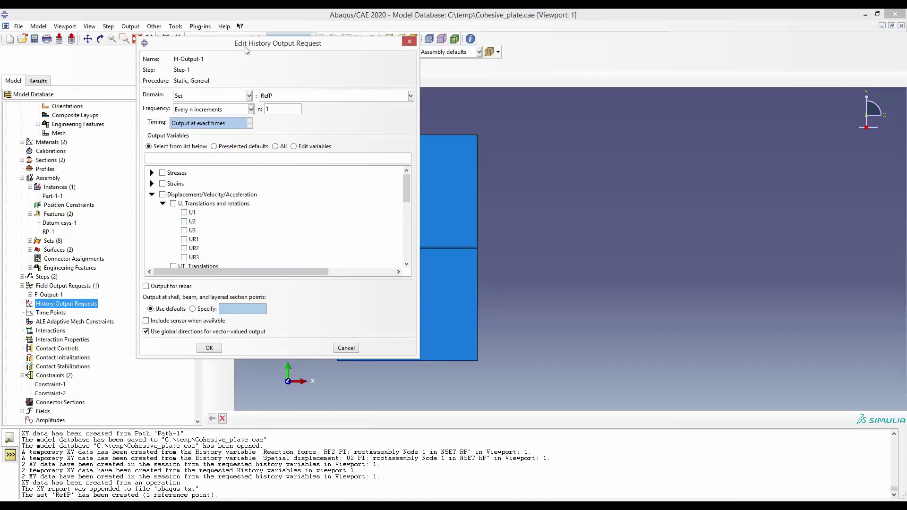
pyautogui.moveTo(246, 49); pyautogui.dragTo(542, 70)
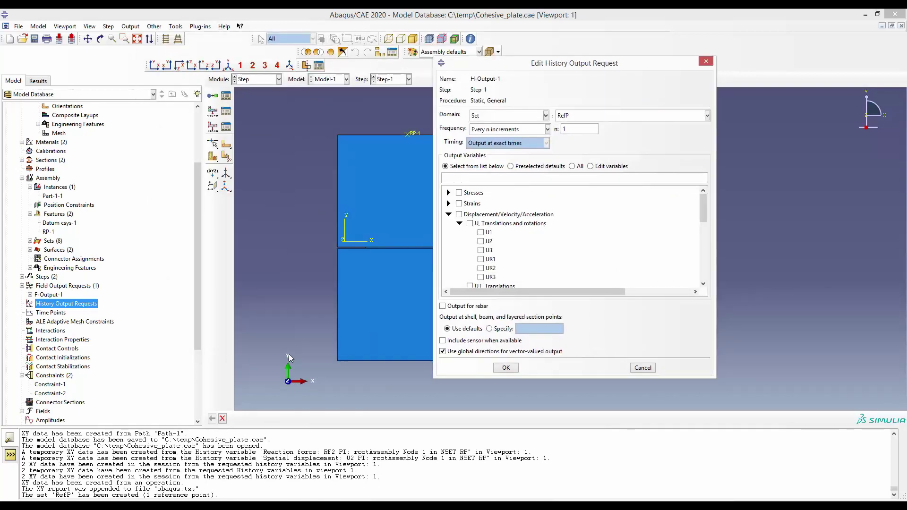
pyautogui.click(480, 241)
# Add the RF2 reaction force component to the history request's output variables.
pyautogui.moveTo(702, 211); pyautogui.dragTo(702, 245)
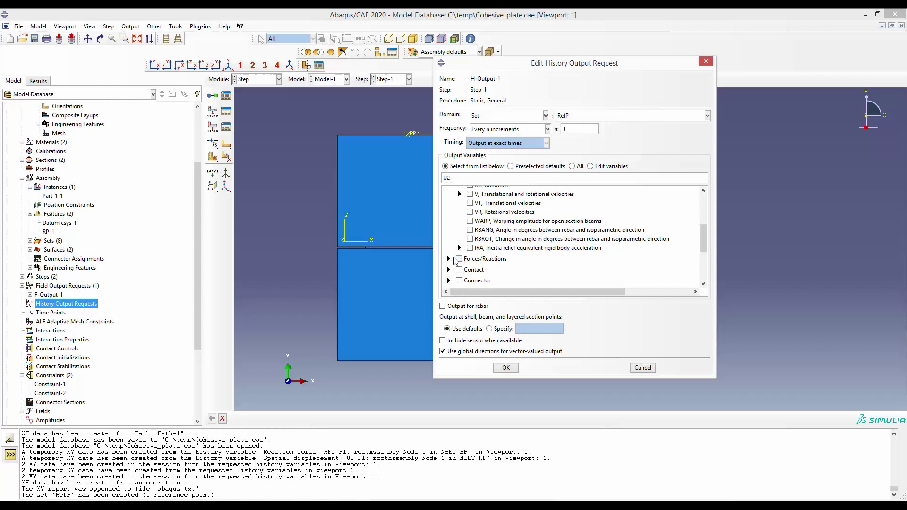
pyautogui.scroll(-2, 458, 259)
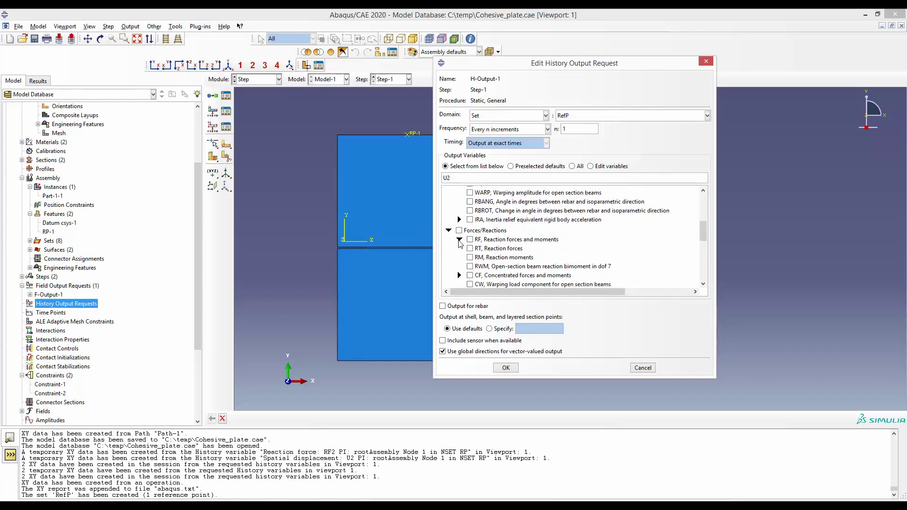
pyautogui.click(459, 239)
pyautogui.scroll(-1, 475, 242)
pyautogui.click(481, 229)
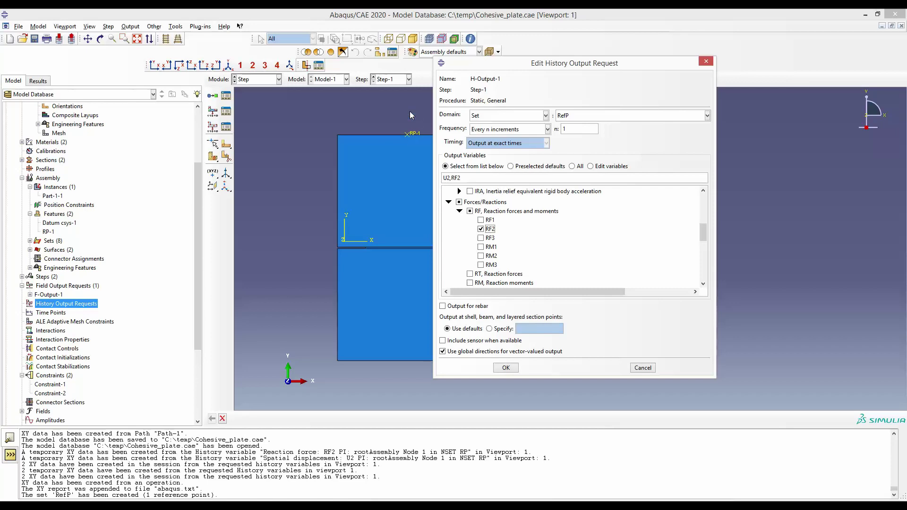
# Confirm the history output request with U2 and RF2 for the set RefP.
pyautogui.click(505, 368)
pyautogui.press('Up')
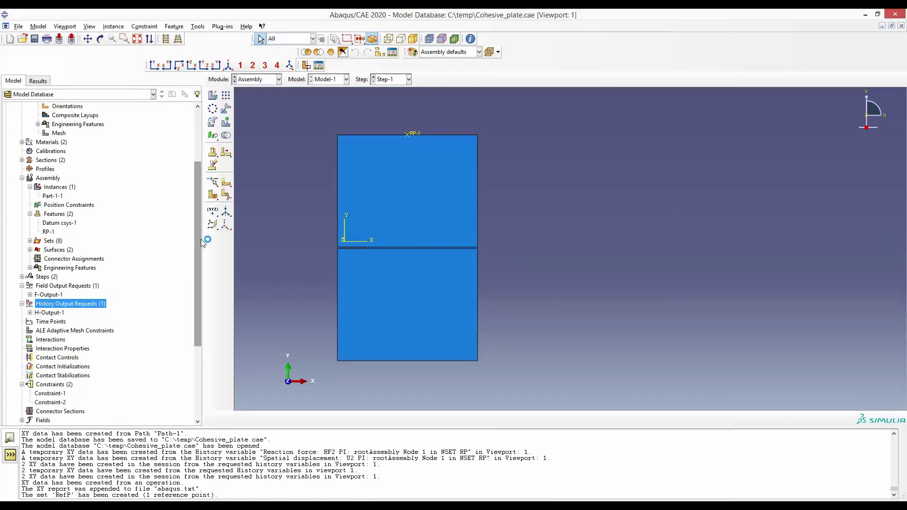
# Create a Symmetry/Antisymmetry/Encastre boundary condition in Step-1 that fixes the plate's bottom edge with ENCASTRE.
pyautogui.moveTo(200, 253); pyautogui.dragTo(194, 339)
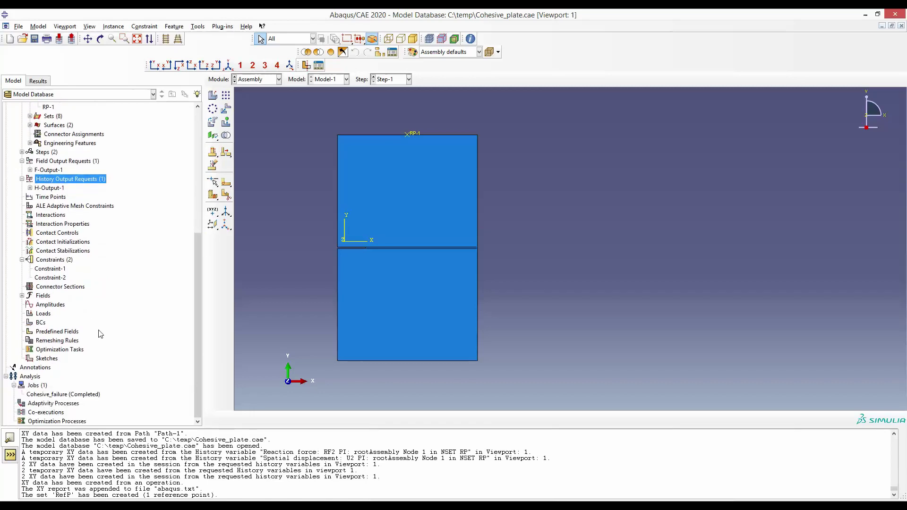
pyautogui.click(41, 323)
pyautogui.doubleClick(40, 323)
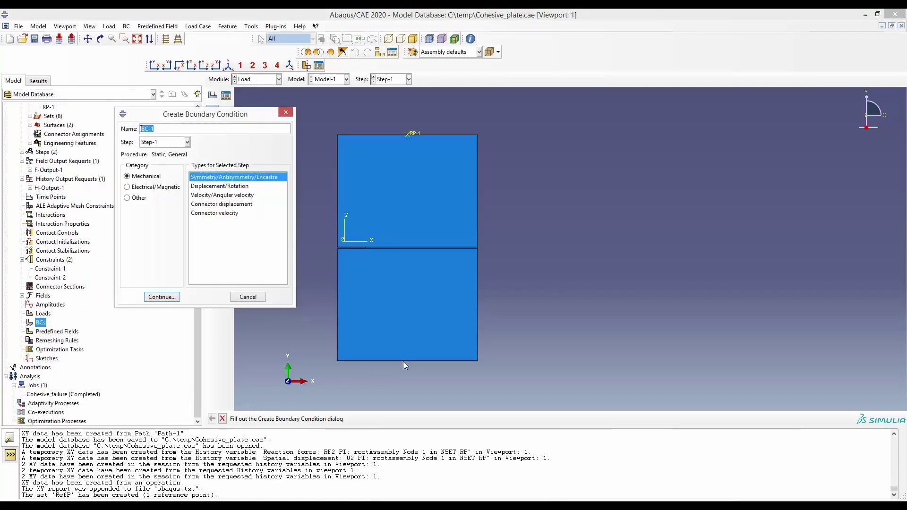
pyautogui.click(162, 297)
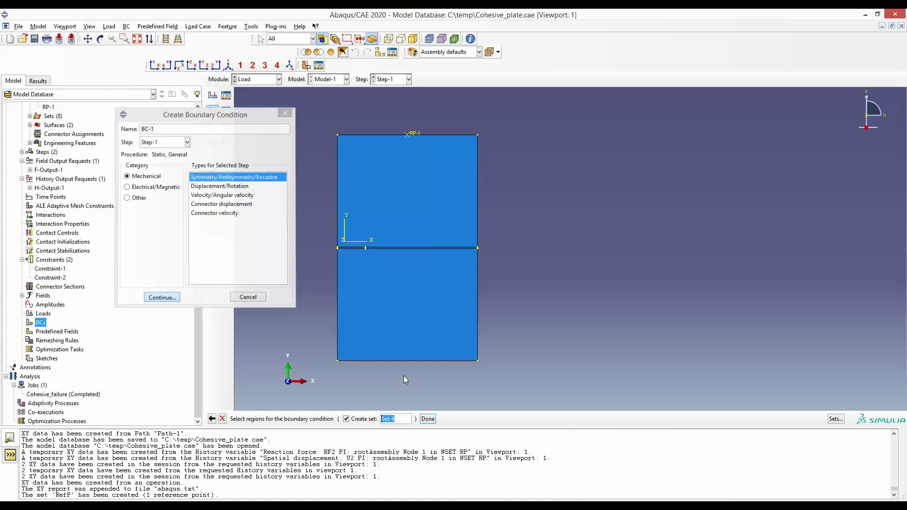
pyautogui.click(404, 361)
pyautogui.click(427, 419)
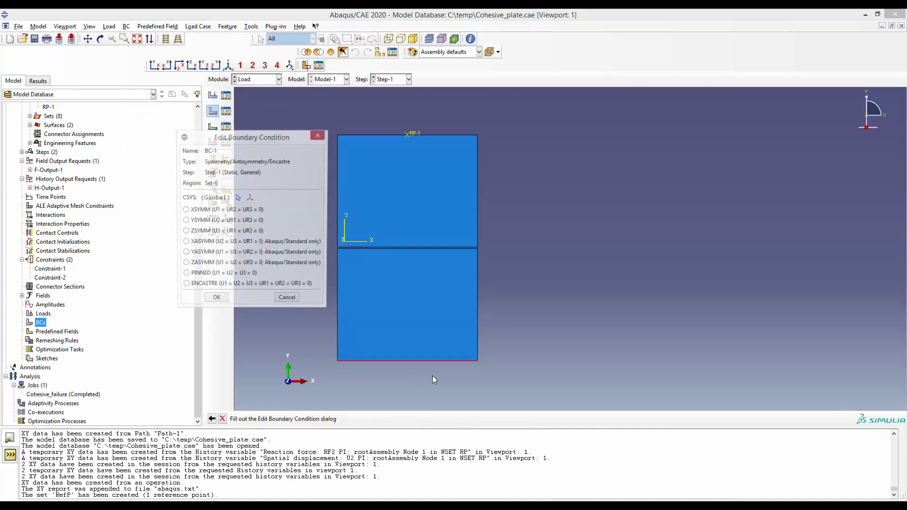
pyautogui.click(200, 286)
pyautogui.click(216, 301)
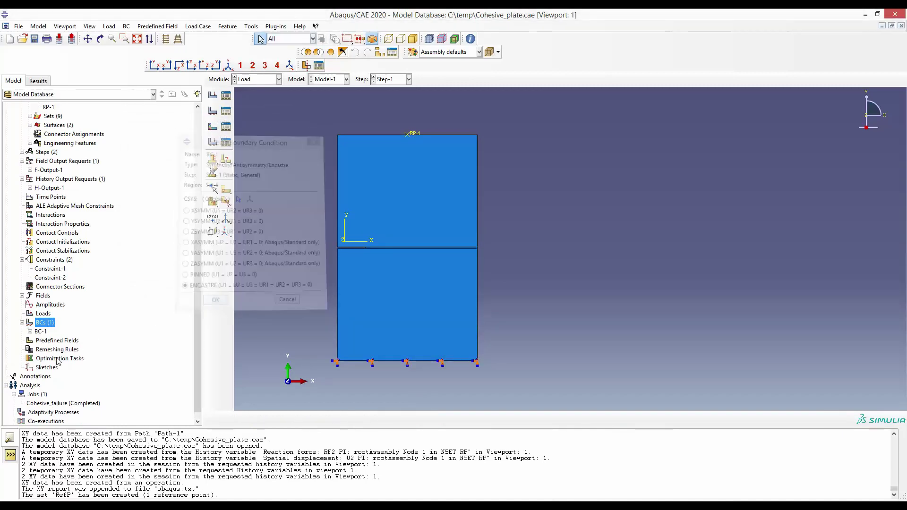
# Create a Displacement/Rotation boundary condition in Step-1 on reference point RP-1 with a uniform U2 displacement prescribed.
pyautogui.doubleClick(43, 322)
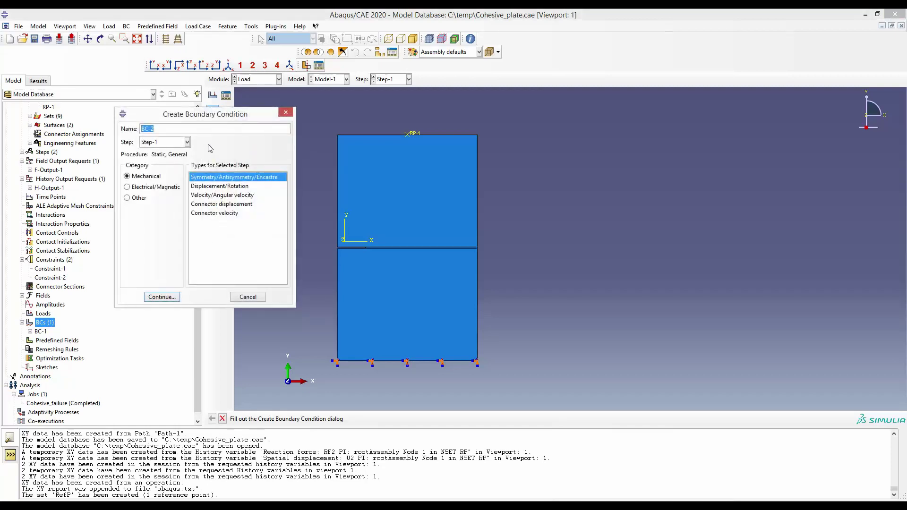
pyautogui.click(209, 186)
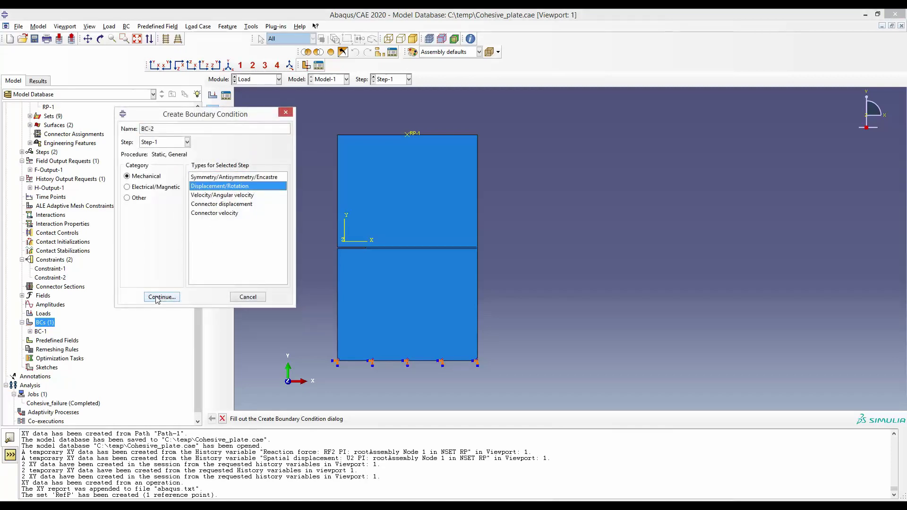
pyautogui.click(158, 296)
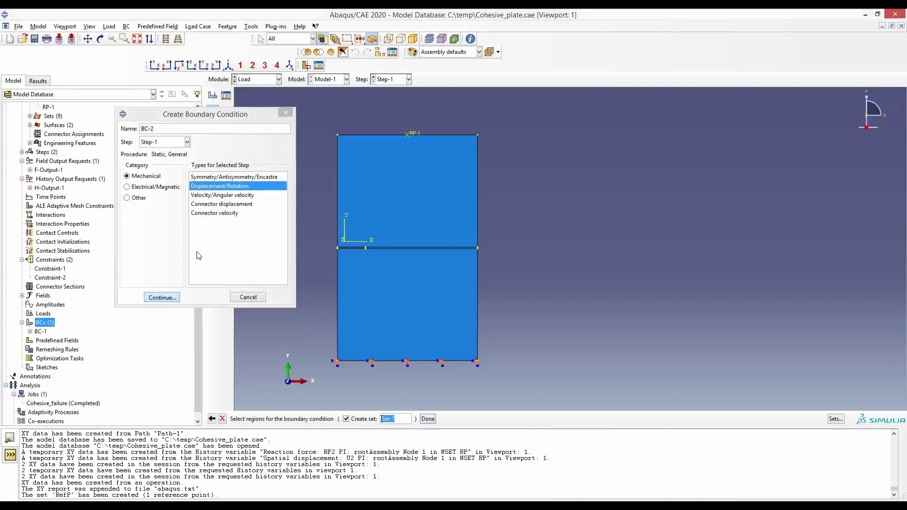
pyautogui.click(415, 134)
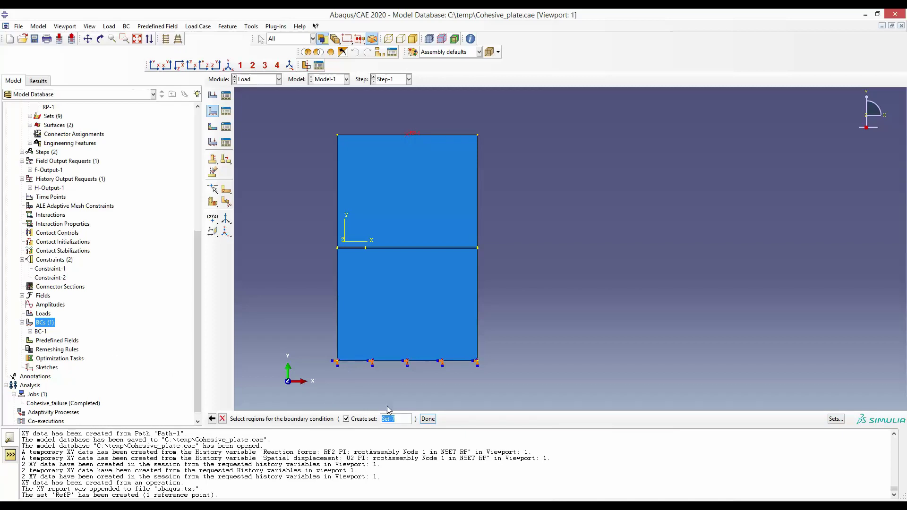
pyautogui.click(428, 420)
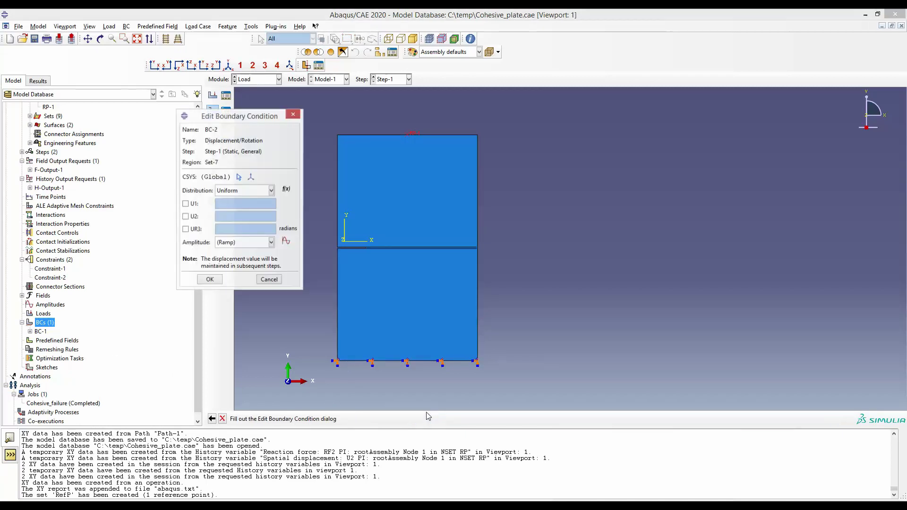
pyautogui.click(186, 217)
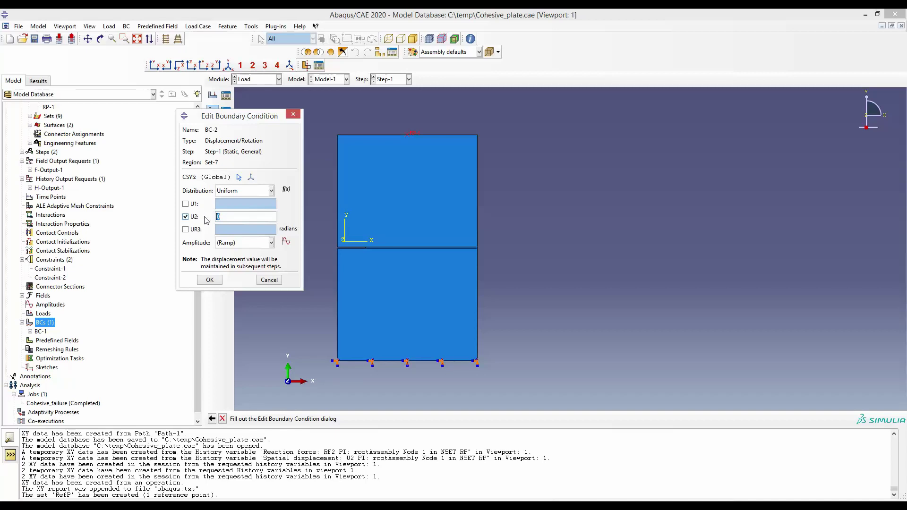
pyautogui.click(210, 280)
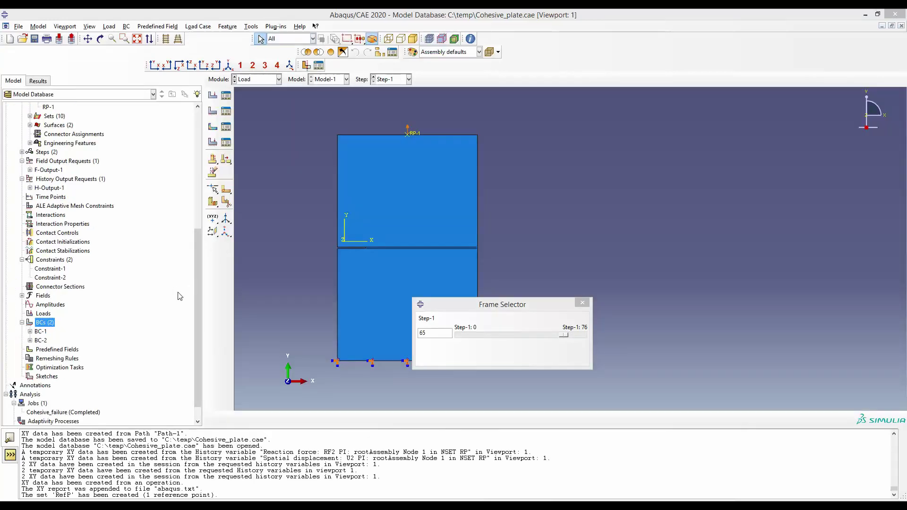
# Open Step-1 for editing and examine its time period, automatic stabilization and increment sizes.
pyautogui.moveTo(197, 287); pyautogui.dragTo(197, 176)
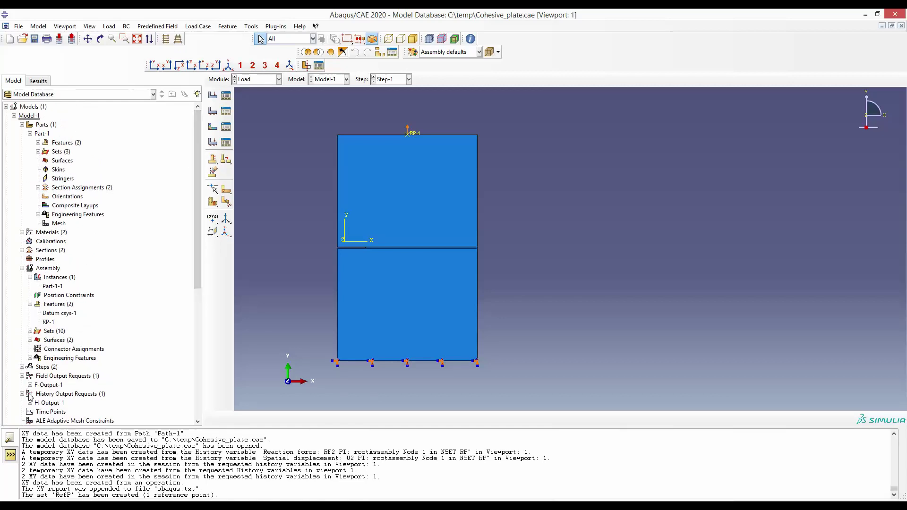
pyautogui.scroll(-3, 32, 392)
pyautogui.click(22, 287)
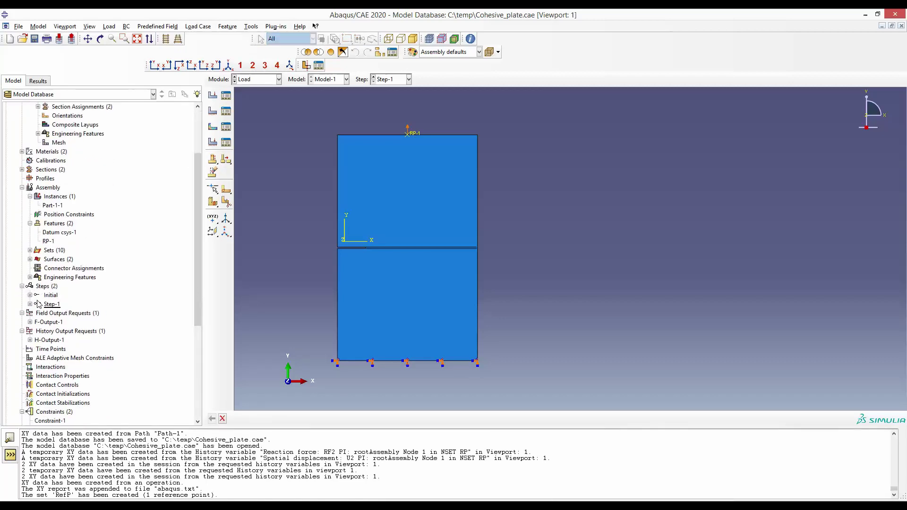
pyautogui.doubleClick(51, 304)
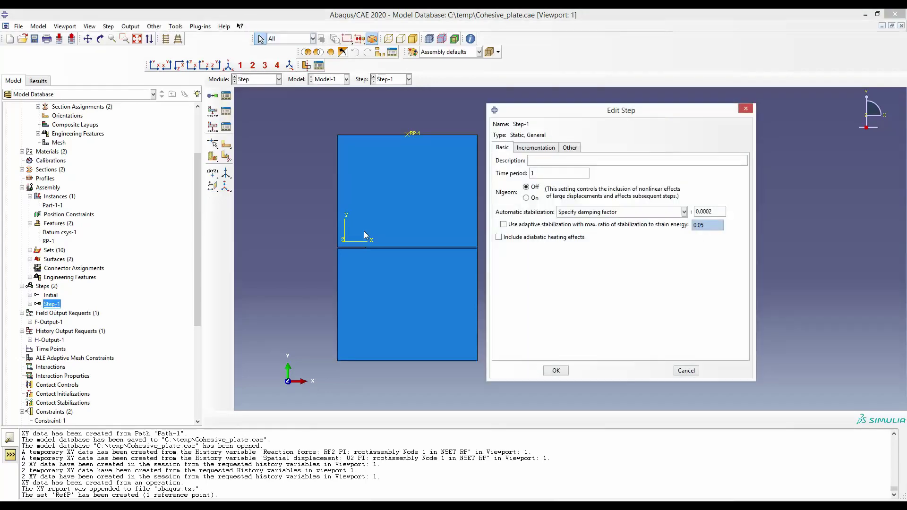
pyautogui.click(535, 147)
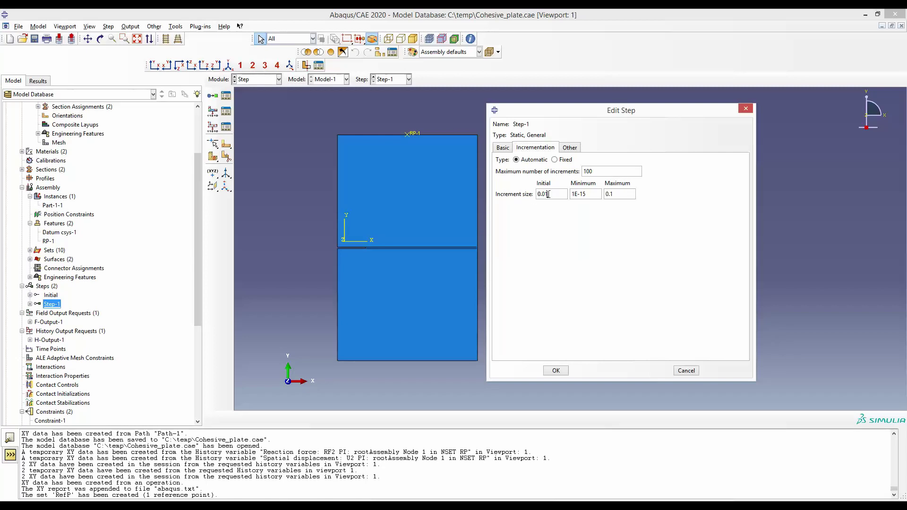
pyautogui.moveTo(550, 194); pyautogui.dragTo(536, 194)
pyautogui.moveTo(614, 195); pyautogui.dragTo(607, 195)
pyautogui.moveTo(551, 194); pyautogui.dragTo(536, 195)
pyautogui.click(504, 148)
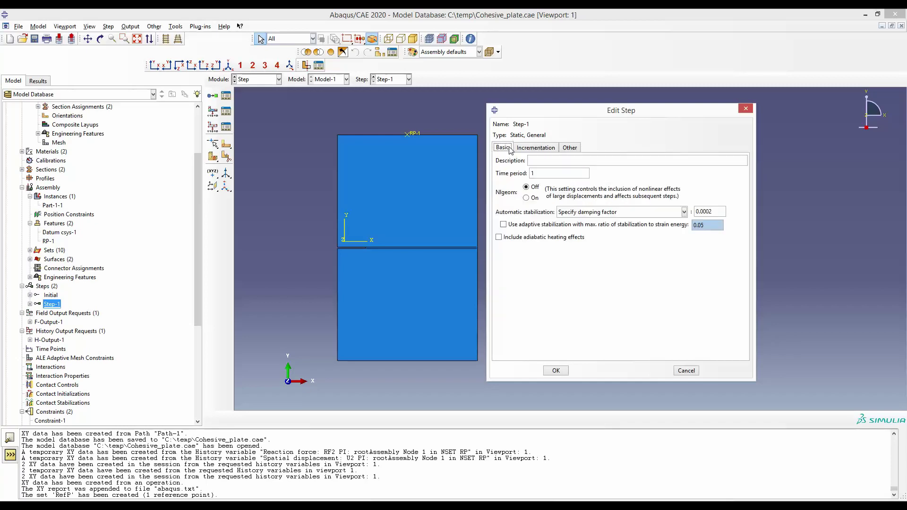
pyautogui.click(536, 148)
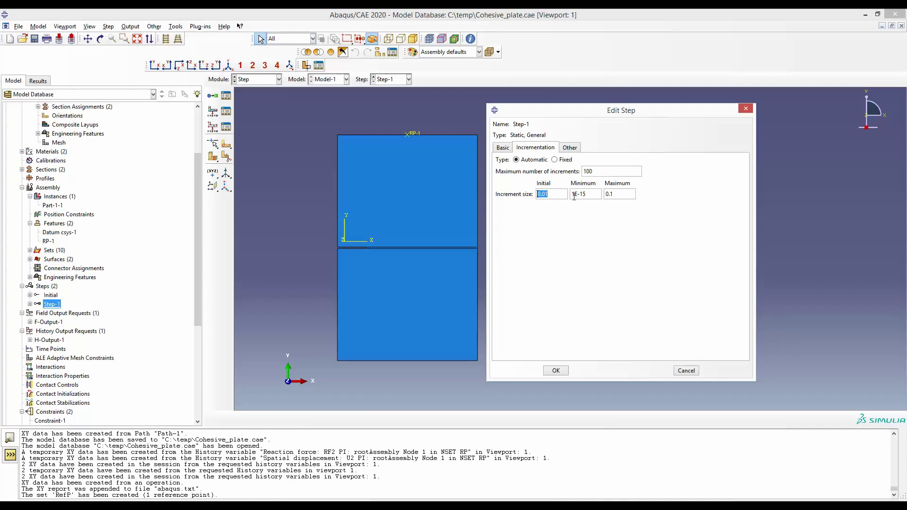
# Set the maximum increment size of Step-1 to 0.01 and save the step settings.
pyautogui.click(557, 195)
pyautogui.moveTo(551, 195); pyautogui.dragTo(537, 194)
pyautogui.moveTo(616, 195); pyautogui.dragTo(608, 195)
pyautogui.click(506, 149)
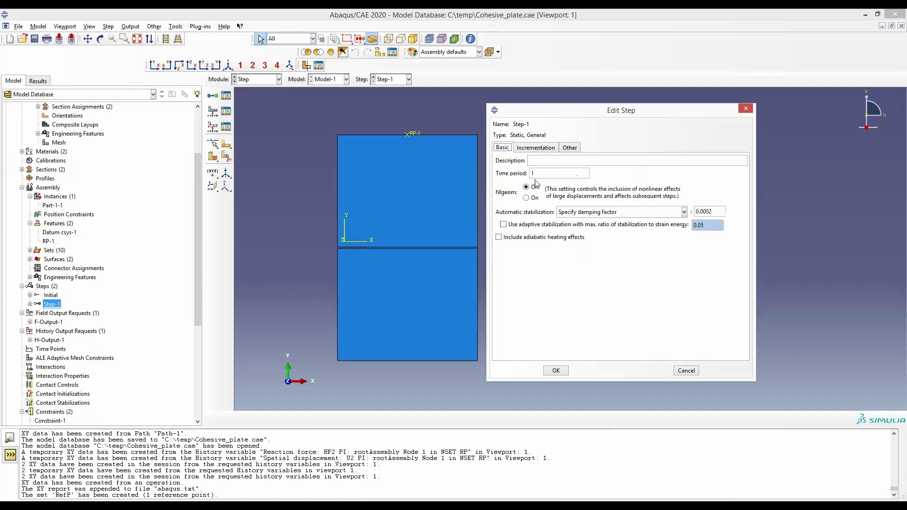
pyautogui.click(536, 148)
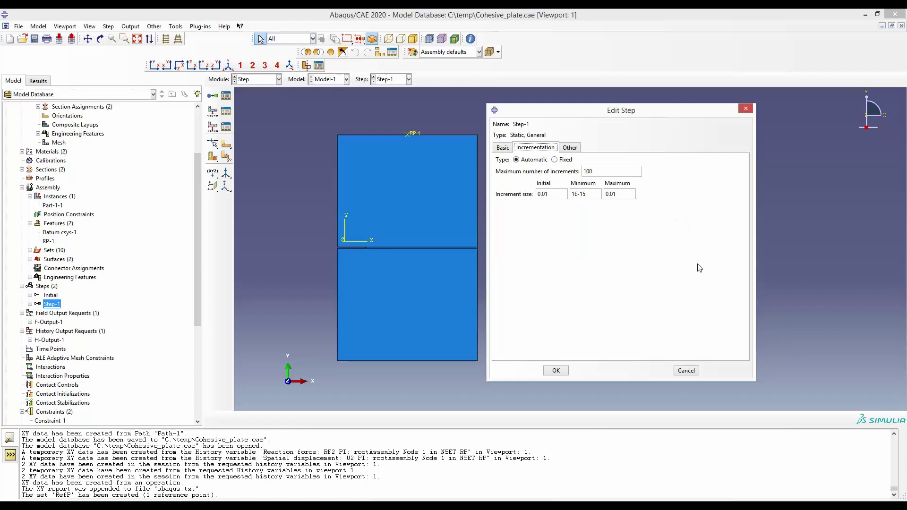
pyautogui.click(556, 370)
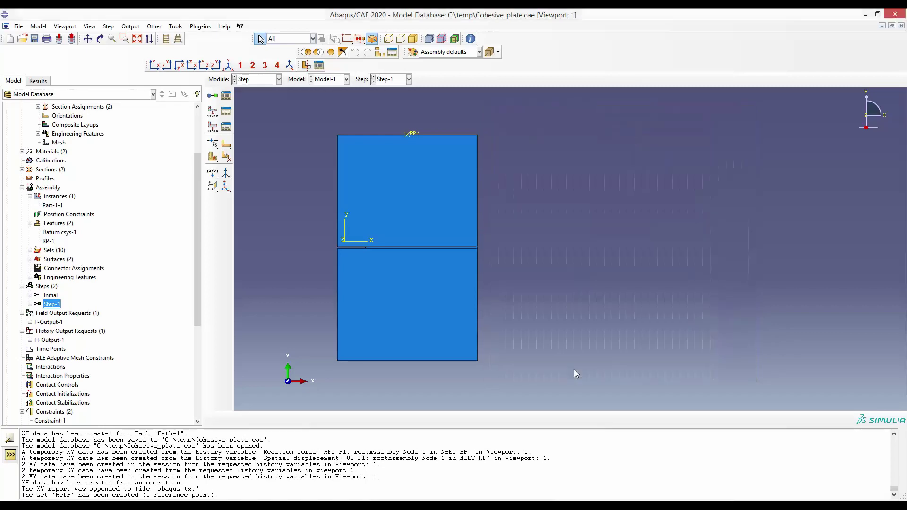
# Review the output variables and output frequency of history output request H-Output-1.
pyautogui.doubleClick(49, 340)
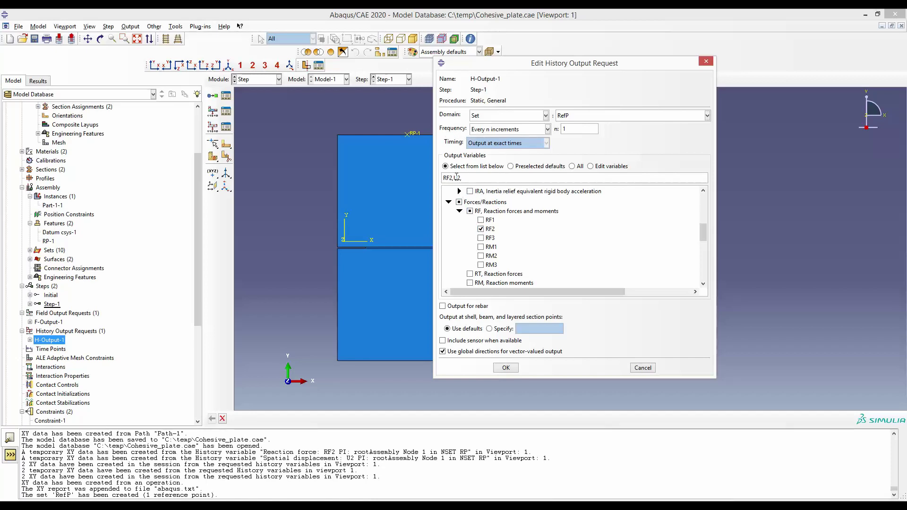
pyautogui.moveTo(461, 177); pyautogui.dragTo(443, 178)
pyautogui.click(562, 133)
pyautogui.doubleClick(564, 130)
pyautogui.click(506, 368)
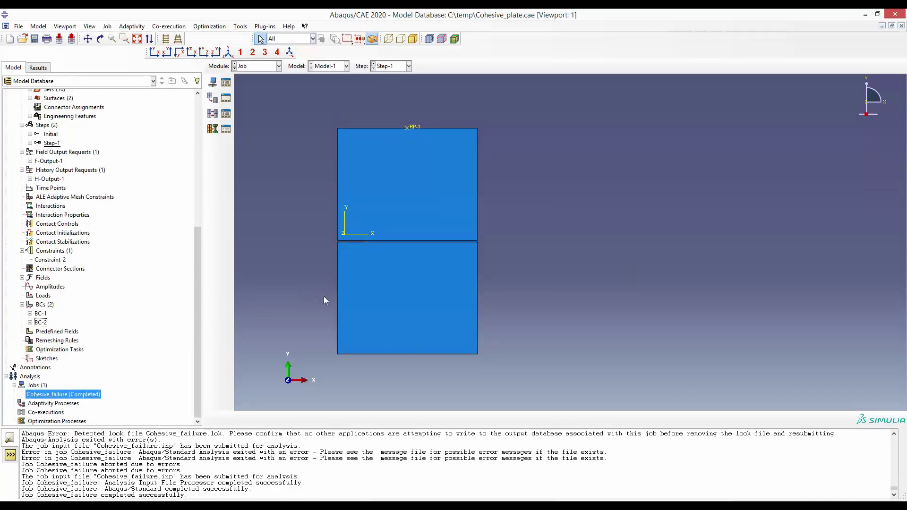
# Open the results of the job Cohesive_failure and plot the Mises stress contours on the deformed plate.
pyautogui.rightClick(72, 396)
pyautogui.click(101, 475)
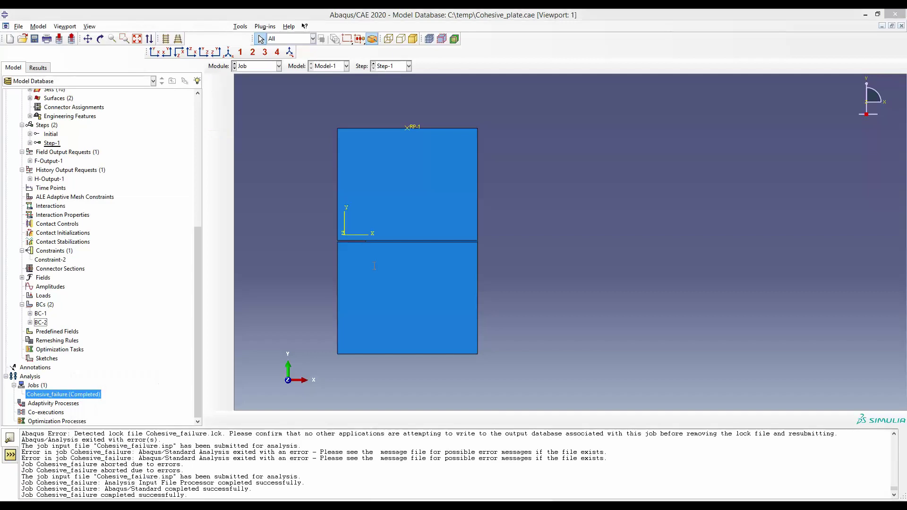
pyautogui.click(212, 141)
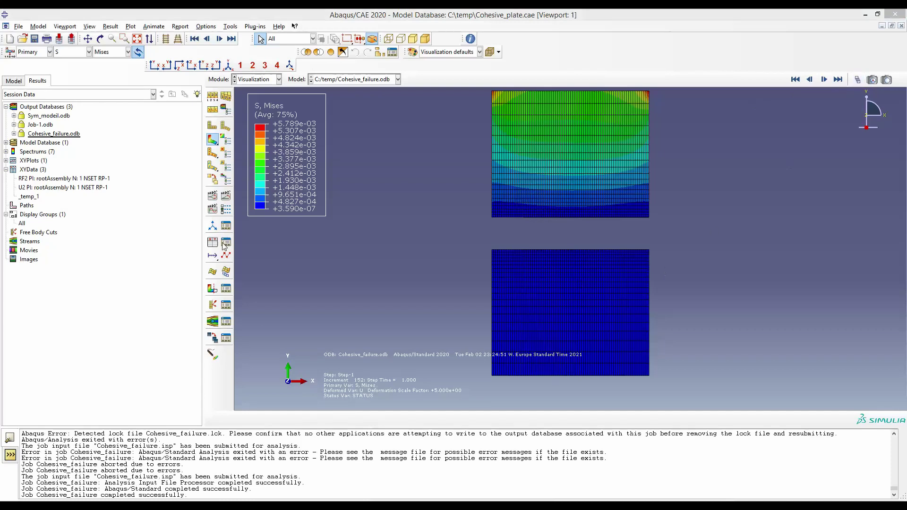
# Display frame 88 of Step-1 using the frame selector and keep the selector clear of the results tree.
pyautogui.click(857, 80)
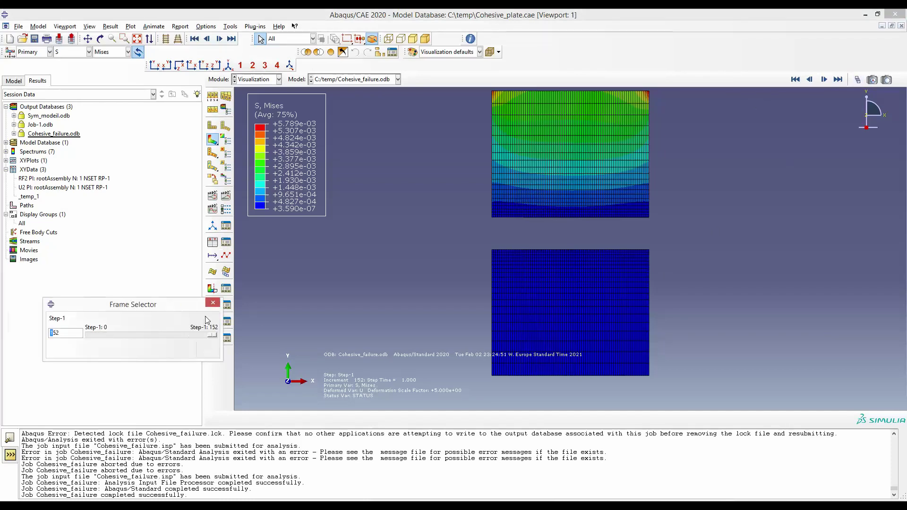
pyautogui.moveTo(305, 329); pyautogui.dragTo(250, 330)
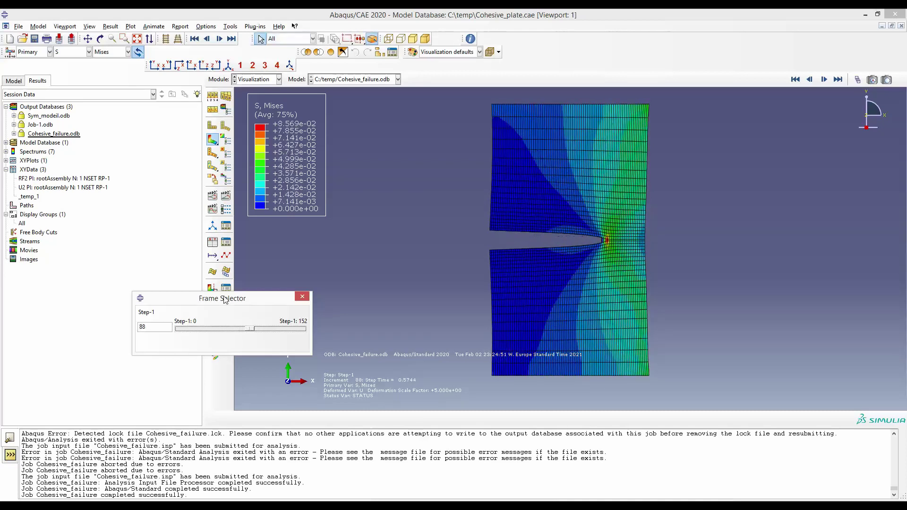
pyautogui.moveTo(227, 298); pyautogui.dragTo(346, 313)
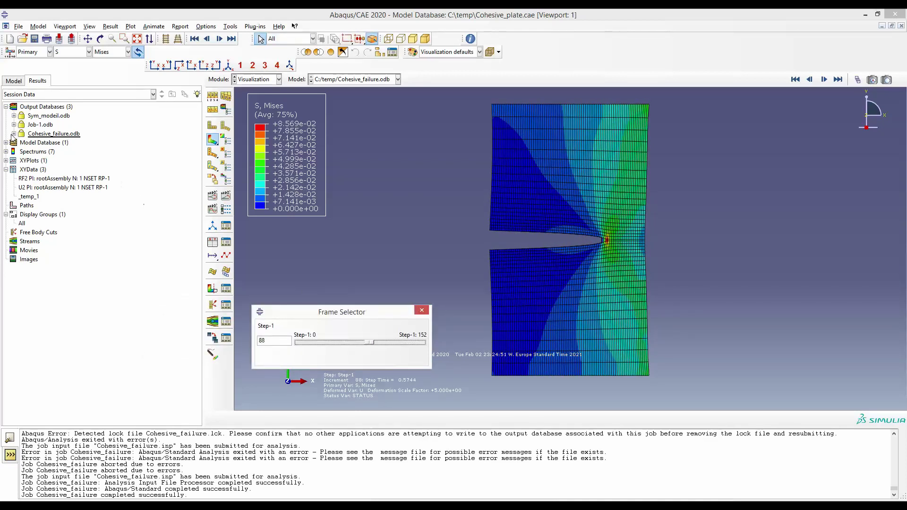
# Expand the history output of Cohesive_failure.odb to inspect the RF2 and U2 entries for node set REFP.
pyautogui.click(14, 81)
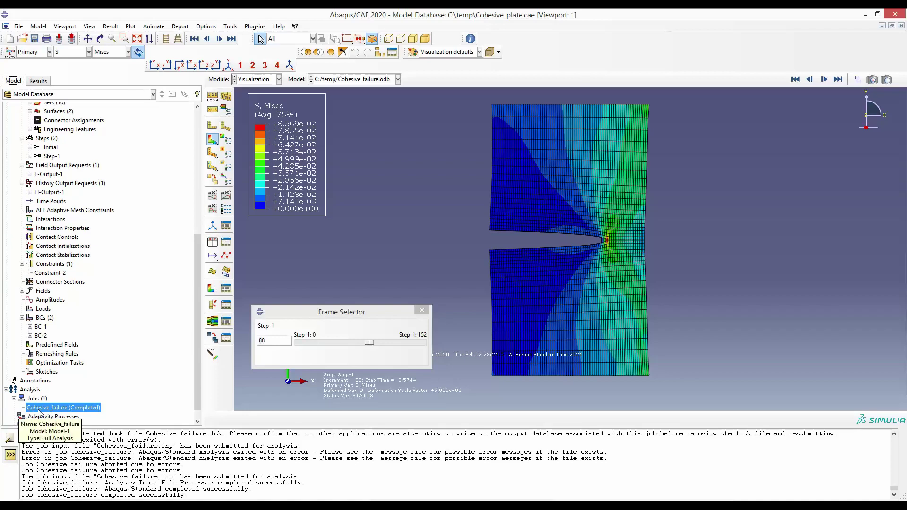
pyautogui.click(42, 81)
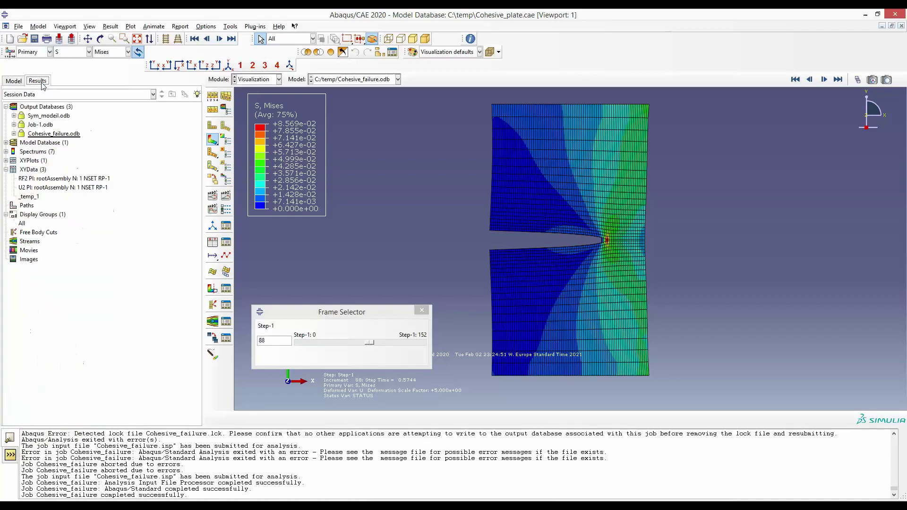
pyautogui.click(14, 134)
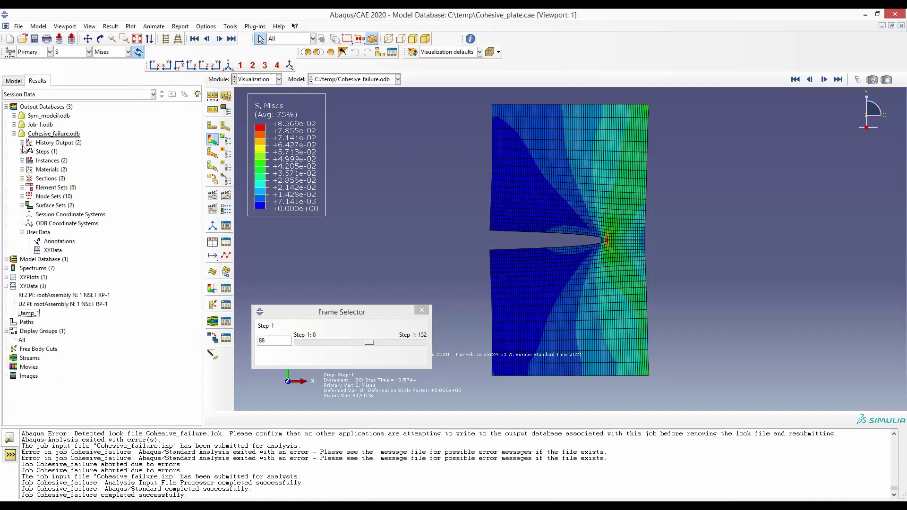
pyautogui.click(22, 143)
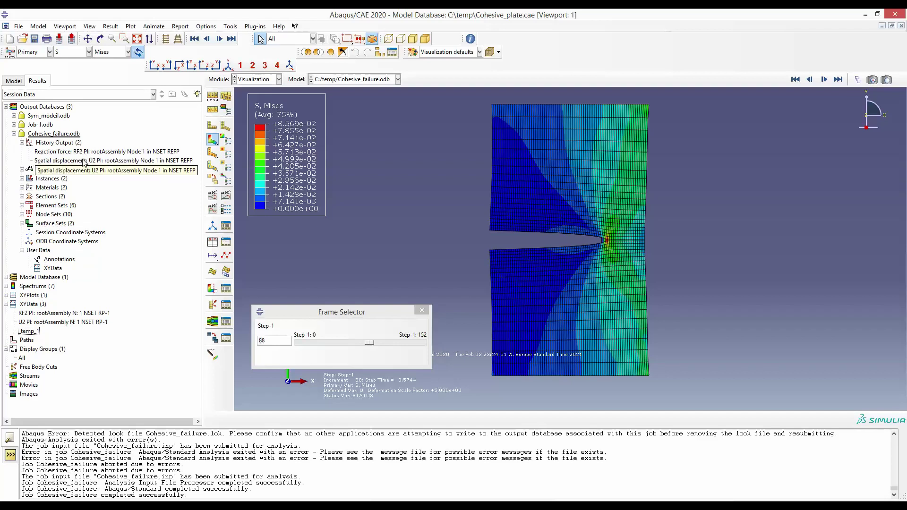
# Check the region, frequency and RF2 and U2 variables of history output request H-Output-1 against the results entries.
pyautogui.click(14, 81)
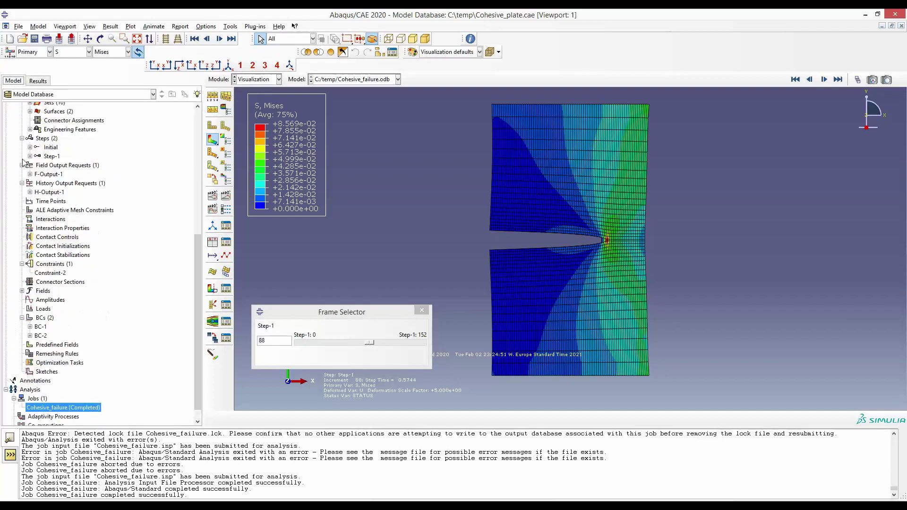
pyautogui.doubleClick(38, 193)
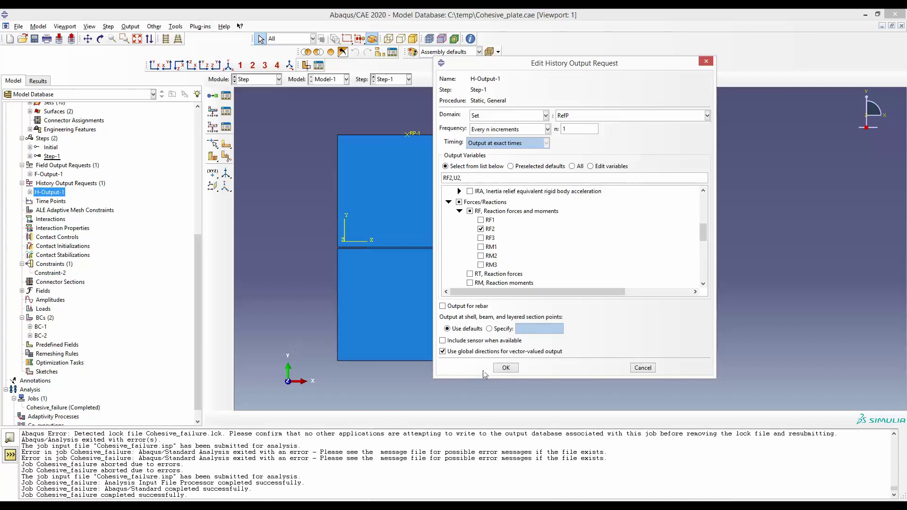
pyautogui.click(506, 368)
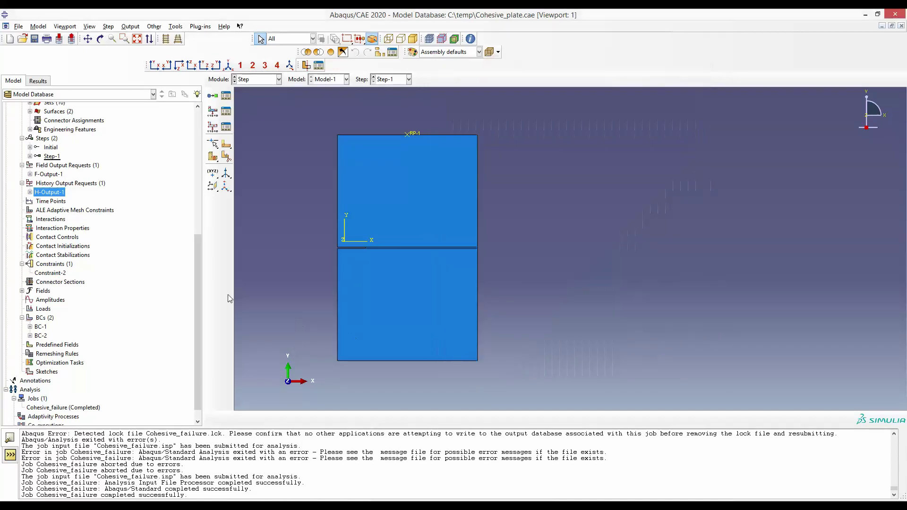
# Plot the RF2 reaction force and the U2 displacement histories of node set REFP against time, one after the other.
pyautogui.click(41, 81)
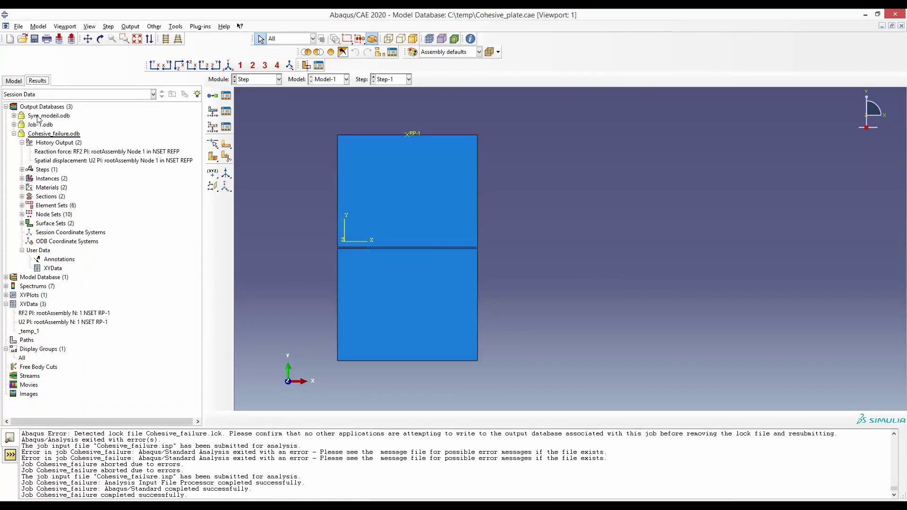
pyautogui.doubleClick(87, 152)
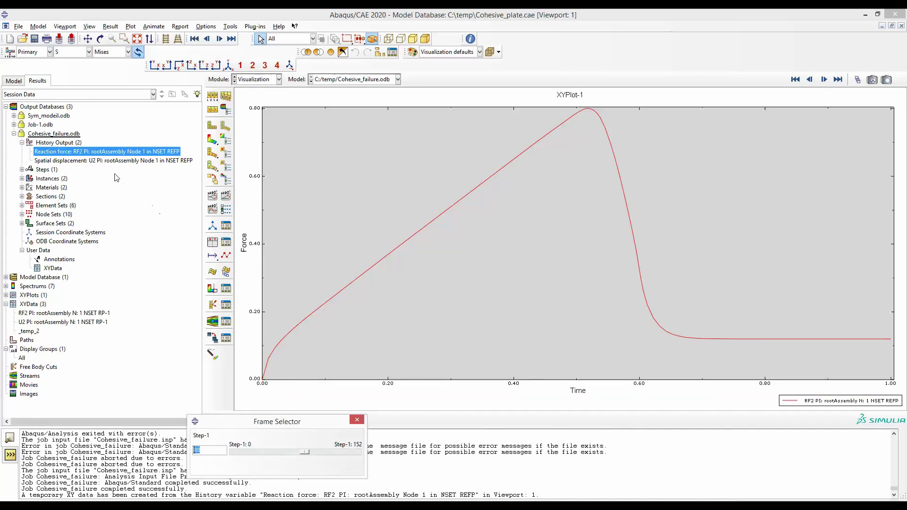
pyautogui.doubleClick(107, 161)
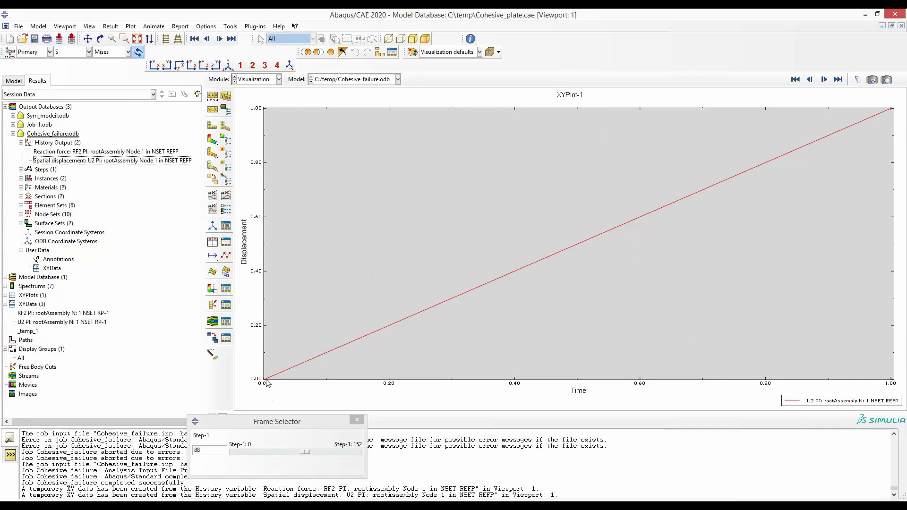
# Save the RF2 reaction force and U2 displacement histories of node set REFP together as XY data.
pyautogui.keyDown('shift'); pyautogui.click(97, 152); pyautogui.keyUp('shift')
pyautogui.click(97, 152)
pyautogui.keyDown('shift'); pyautogui.click(97, 152); pyautogui.keyUp('shift')
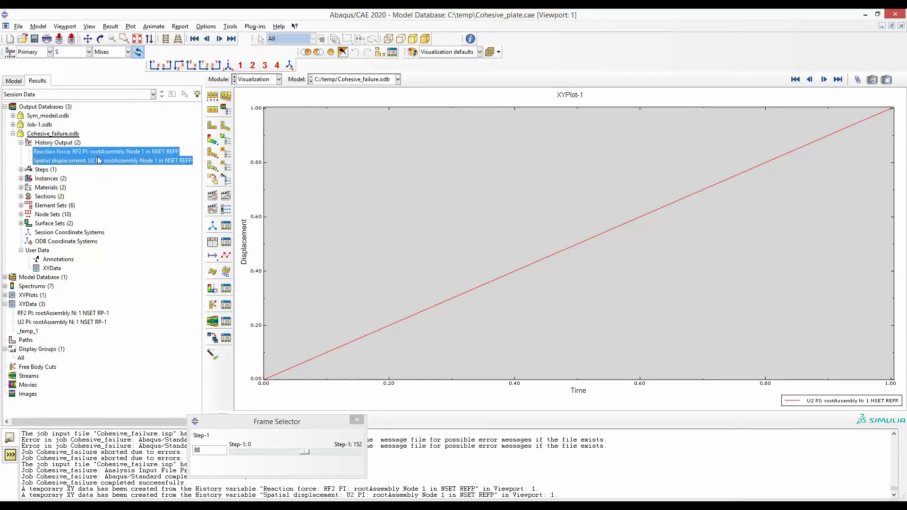
pyautogui.keyDown('ctrl'); pyautogui.click(96, 153); pyautogui.keyUp('ctrl')
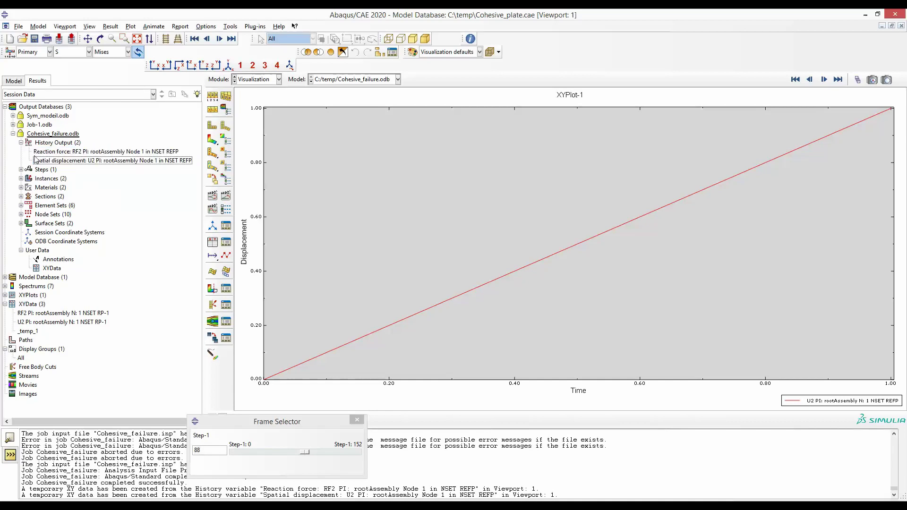
pyautogui.keyDown('shift'); pyautogui.click(94, 154); pyautogui.keyUp('shift')
pyautogui.rightClick(77, 154)
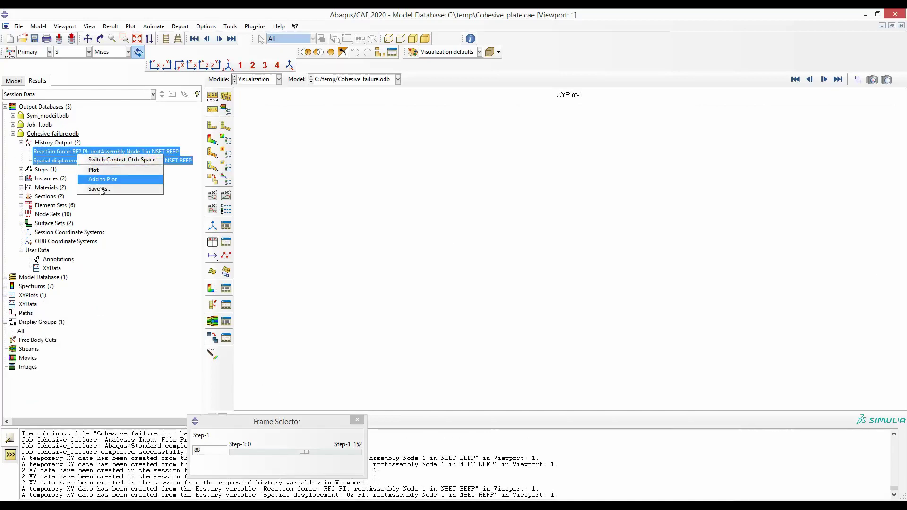
pyautogui.click(104, 191)
pyautogui.click(422, 344)
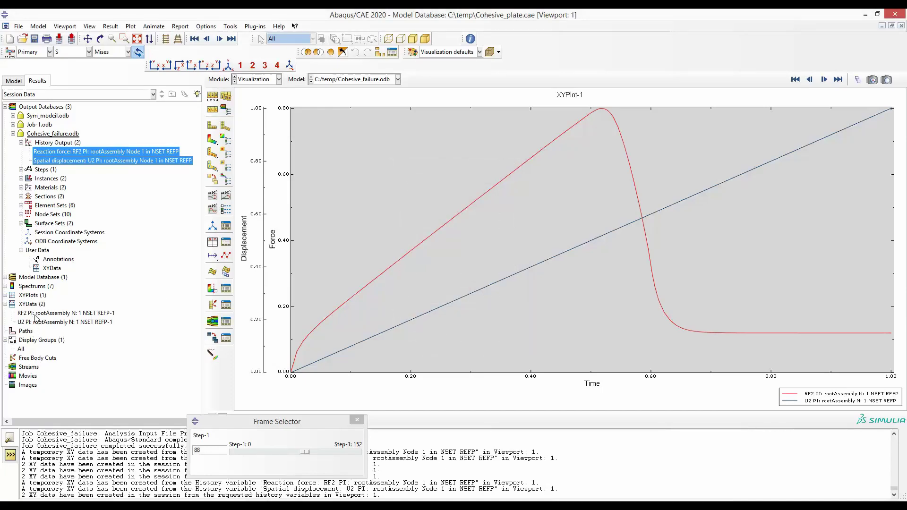
# Operate on the XY data to combine U2 with RF2 of REFP, plot the force-displacement expression and close the dialog.
pyautogui.click(213, 245)
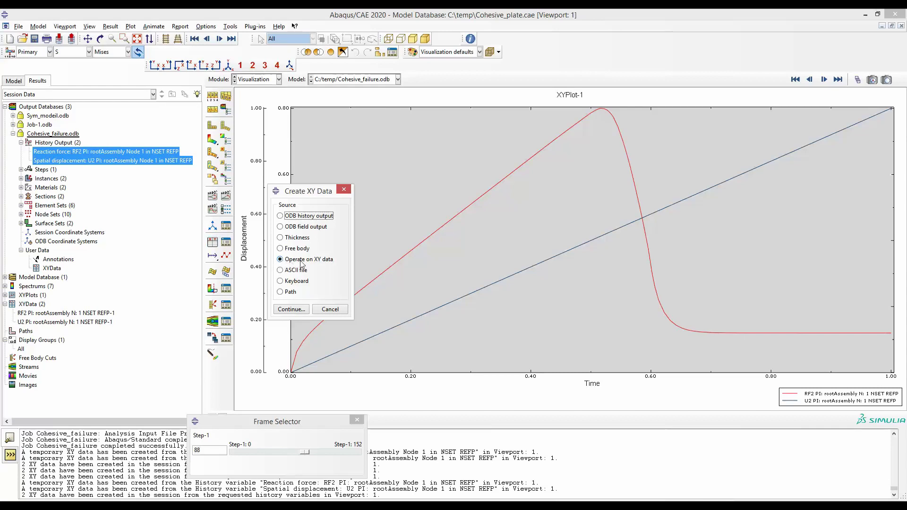
pyautogui.click(291, 310)
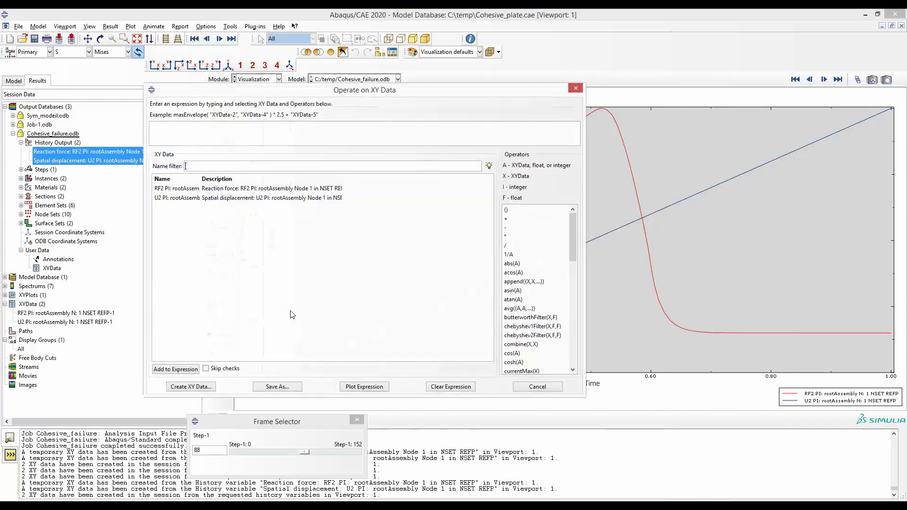
pyautogui.click(525, 347)
pyautogui.doubleClick(222, 198)
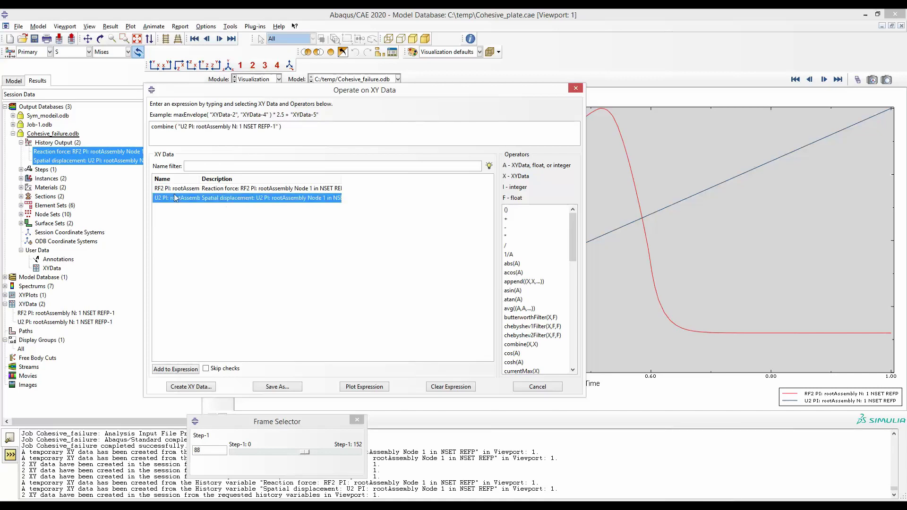
pyautogui.doubleClick(215, 189)
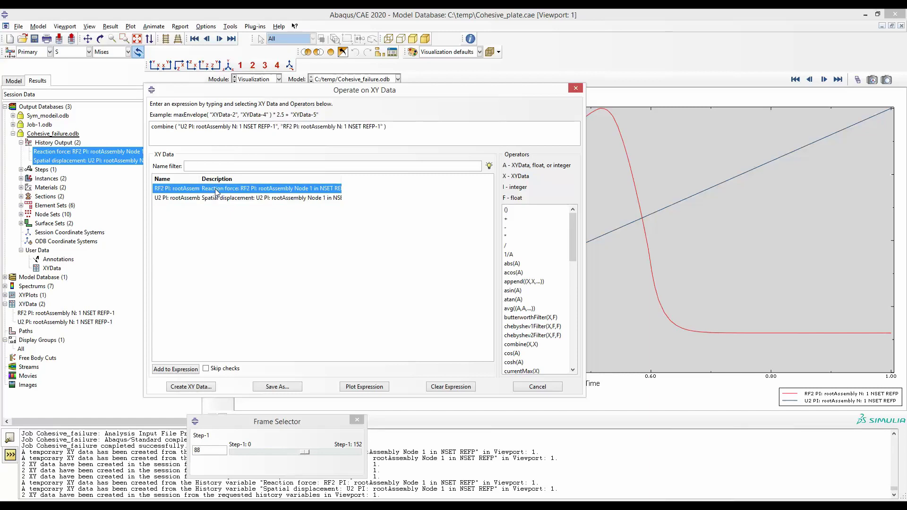
pyautogui.click(364, 386)
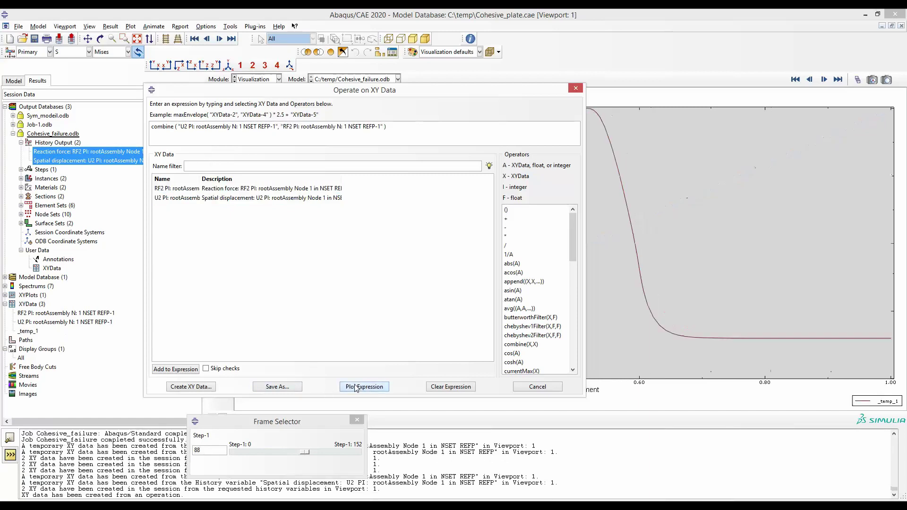
pyautogui.press('Escape')
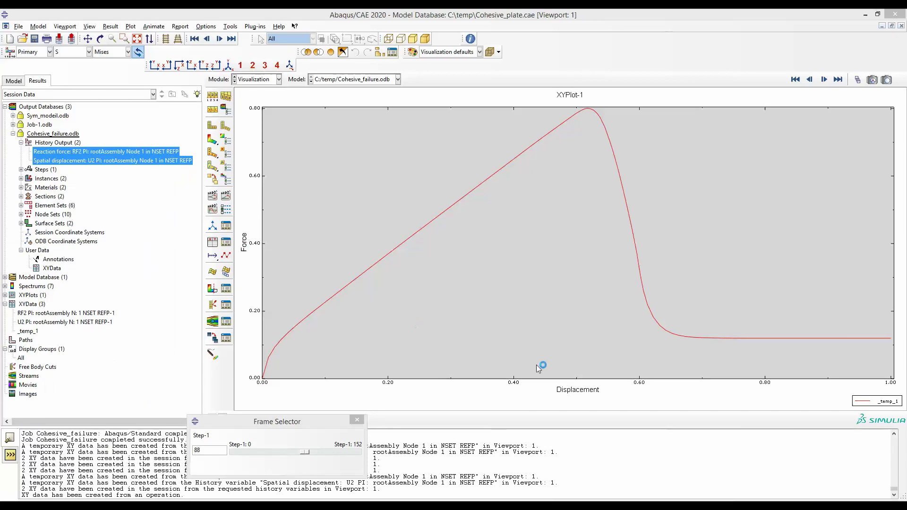
pyautogui.doubleClick(349, 265)
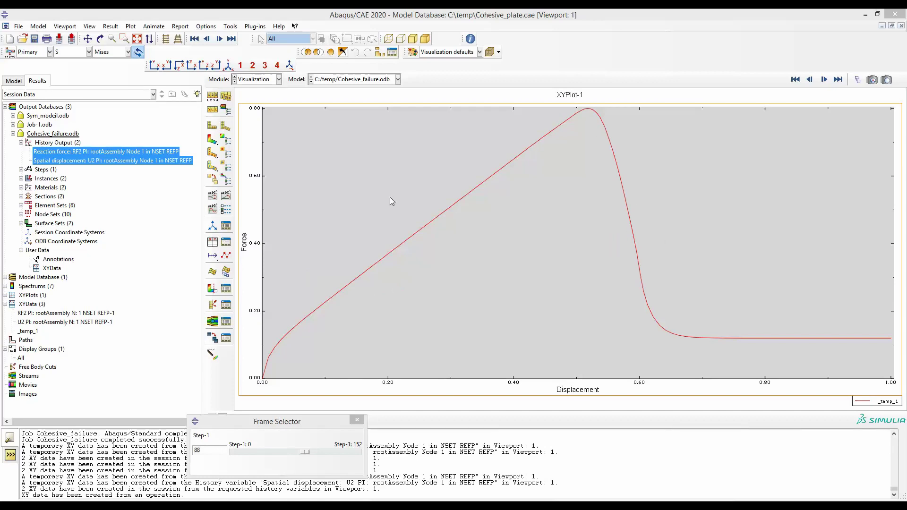
# Write an XY data report of the combined curve _temp_1 to the file adada.txt.
pyautogui.click(180, 27)
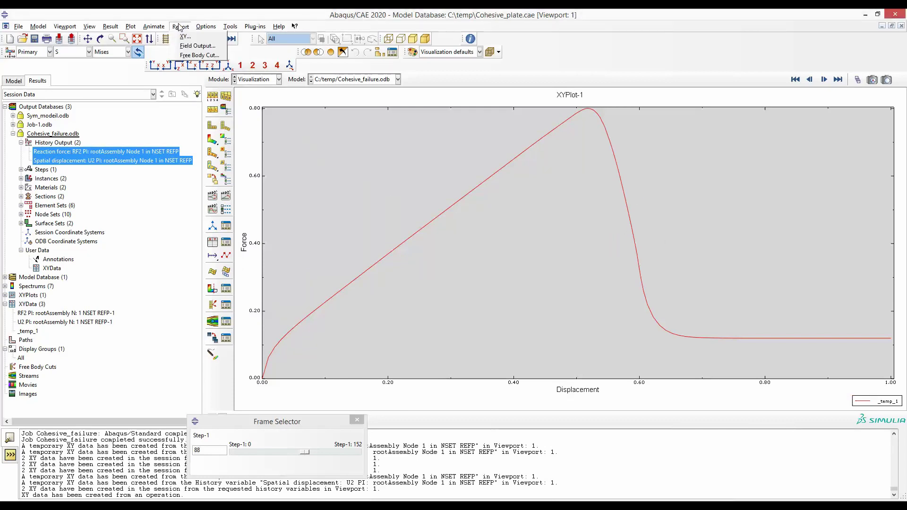
pyautogui.click(186, 45)
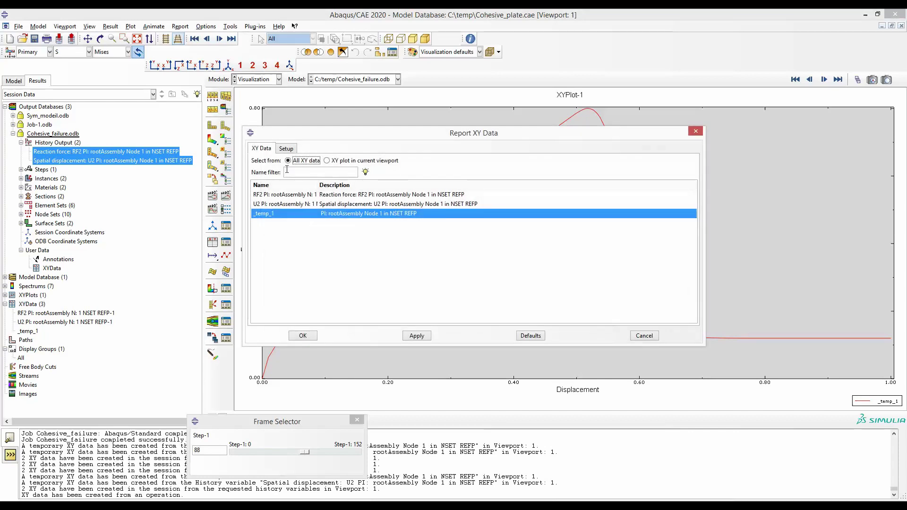
pyautogui.click(287, 150)
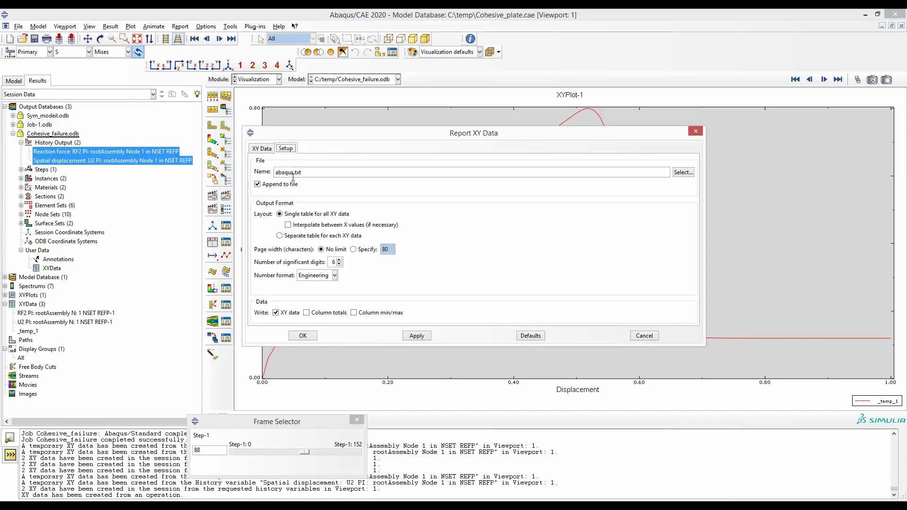
pyautogui.moveTo(294, 174); pyautogui.dragTo(265, 171)
pyautogui.write('adada')
pyautogui.click(417, 336)
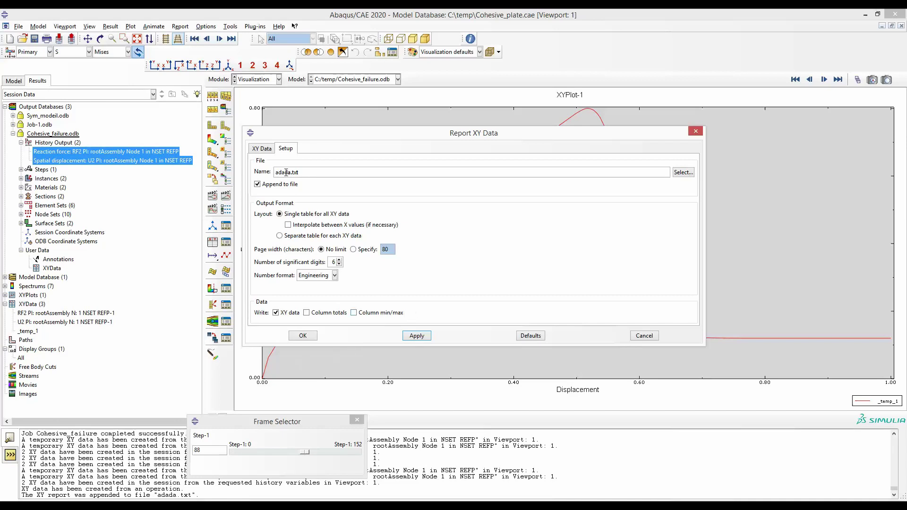
# Move the report dialog off the plot, switch to adada.txt in Notepad and examine its displacement and force columns.
pyautogui.moveTo(329, 138); pyautogui.dragTo(394, 367)
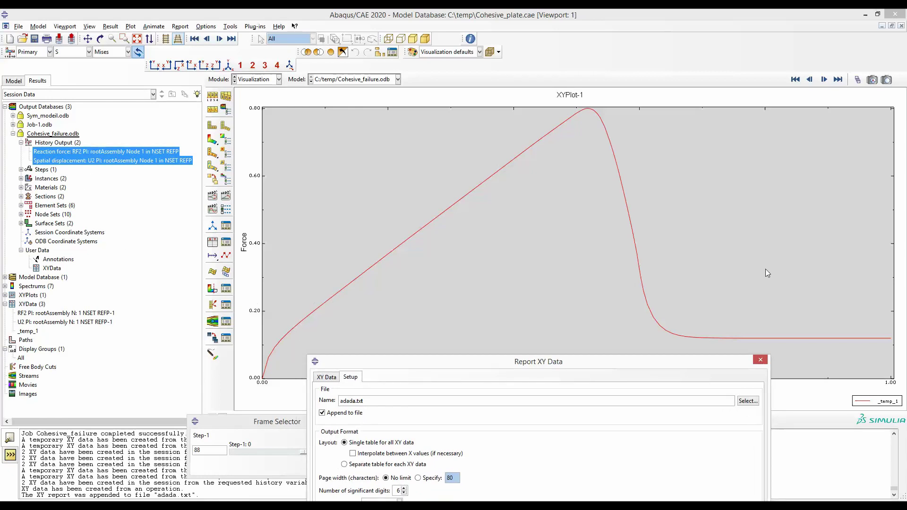
pyautogui.hotkey('alt', 'Tab')
pyautogui.moveTo(205, 139); pyautogui.dragTo(251, 282)
pyautogui.click(251, 273)
pyautogui.moveTo(214, 145); pyautogui.dragTo(313, 249)
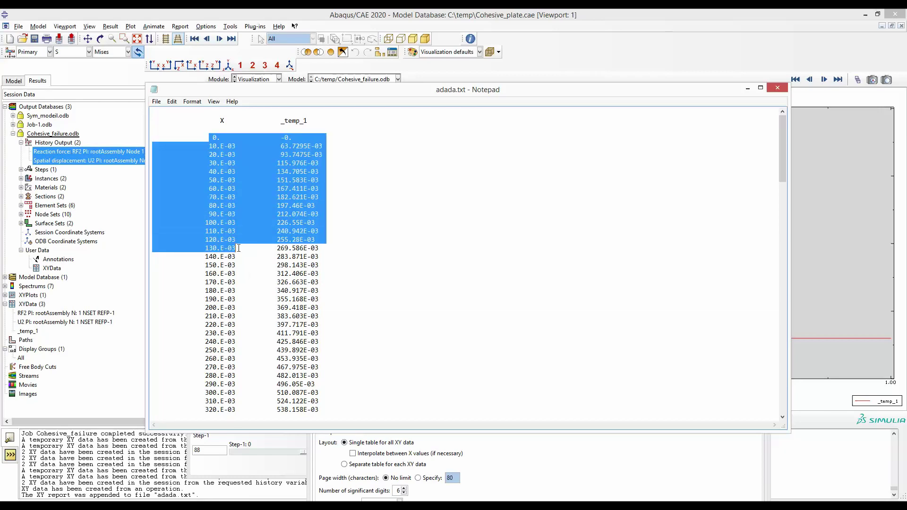